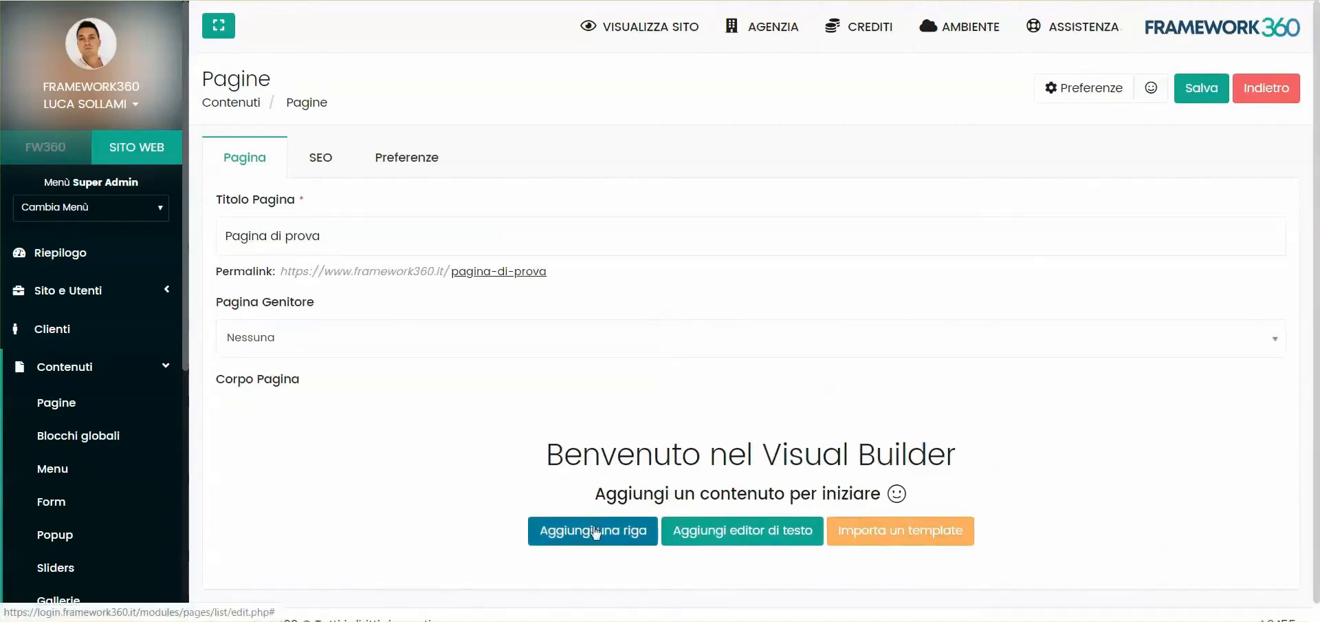
- Add a row to the page body and place an image block (Immagine) in it
click(595, 531)
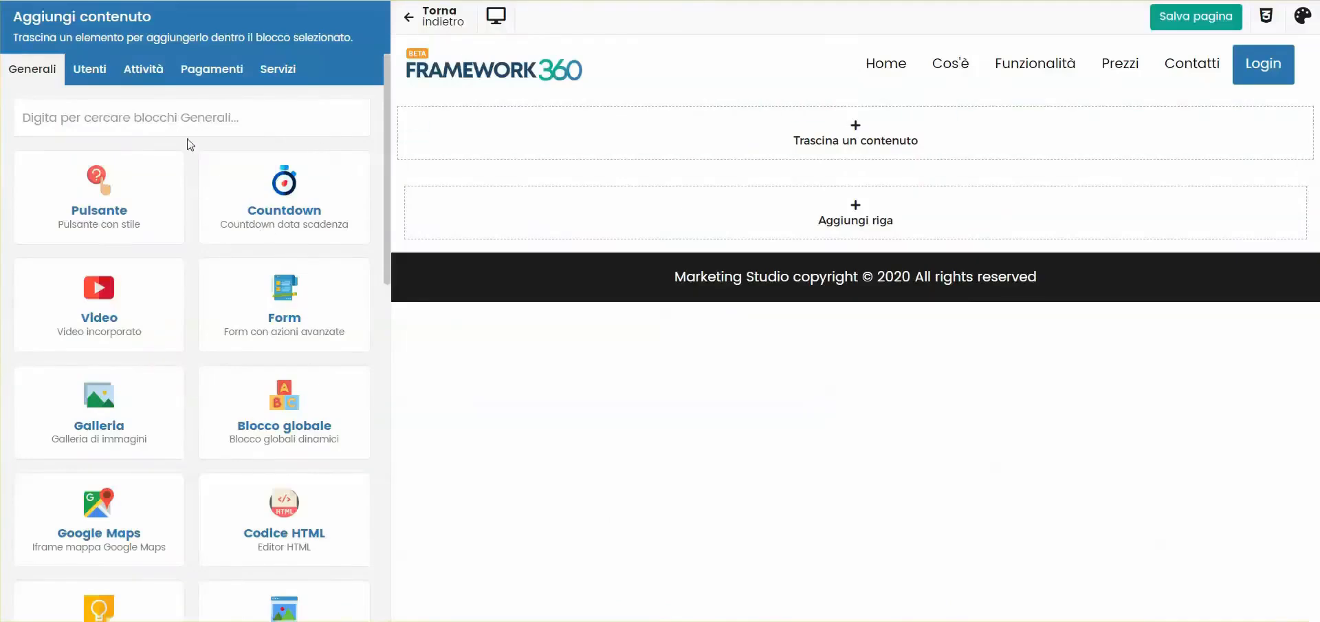
click(189, 134)
text(imm)
drag(289, 186, 665, 140)
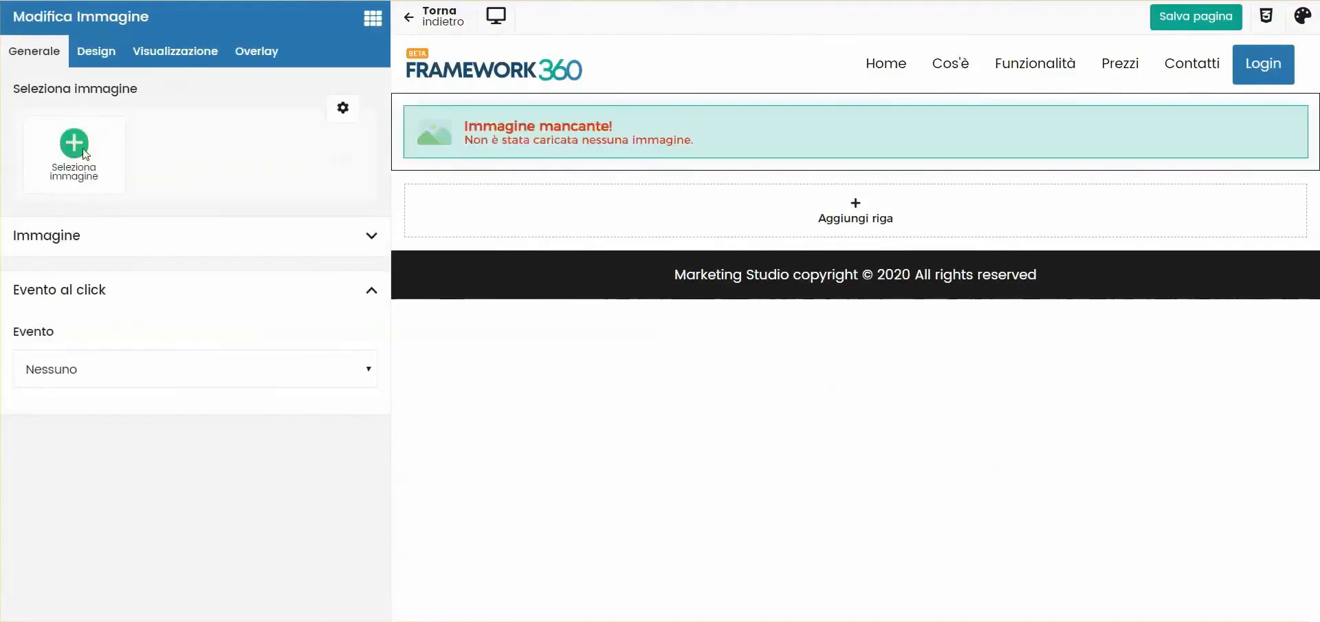
- Assign the 1900 x 1080 placeholder picture to the image block
click(103, 150)
double_click(667, 275)
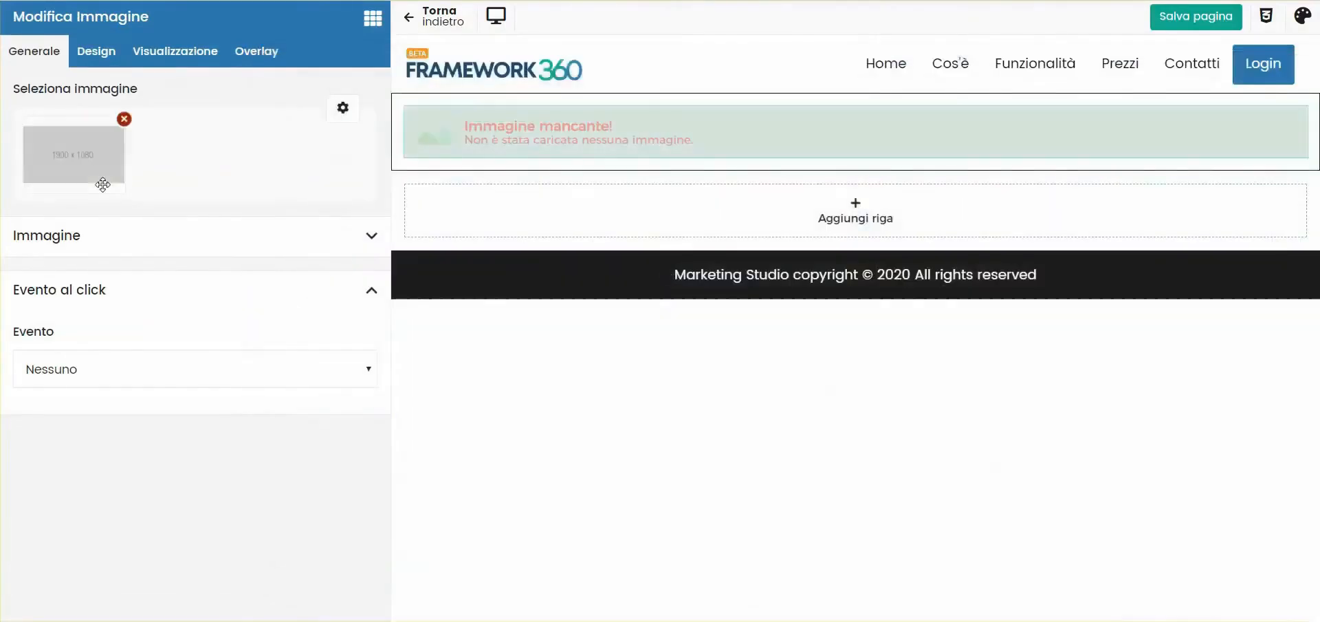
scroll(765, 259, down, 2)
scroll(763, 278, up, 2)
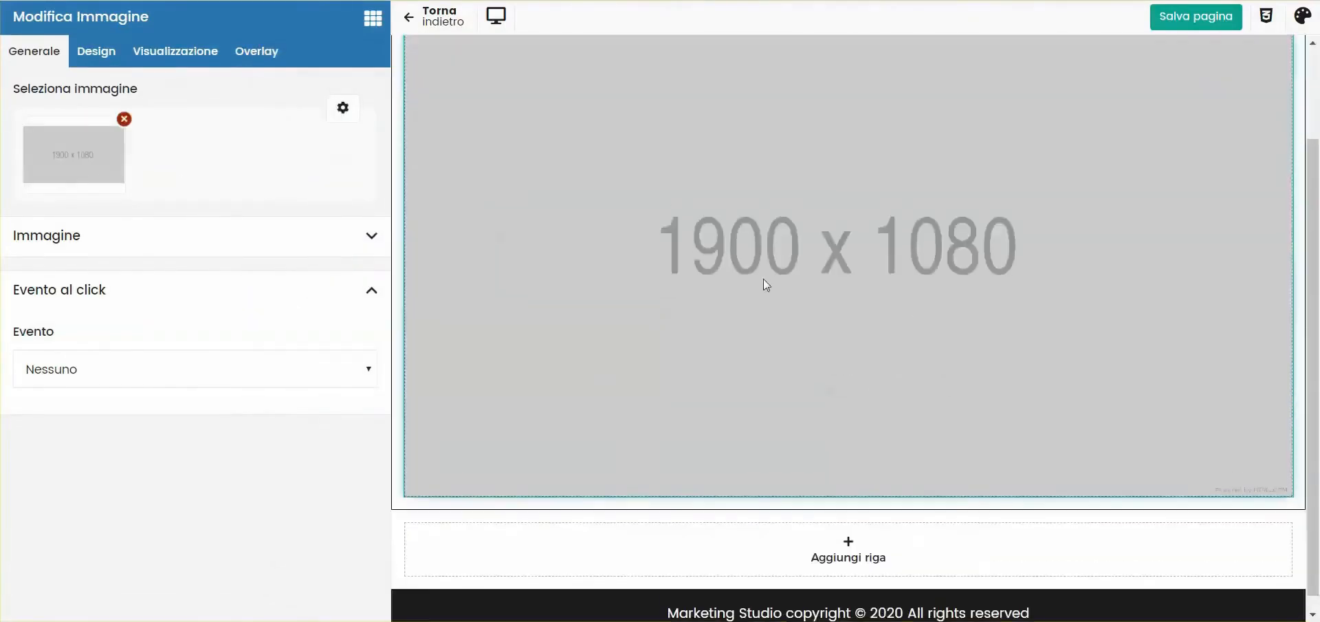
- Set the image row to full content width (Larghezza intera) with top and bottom padding of 0
click(419, 119)
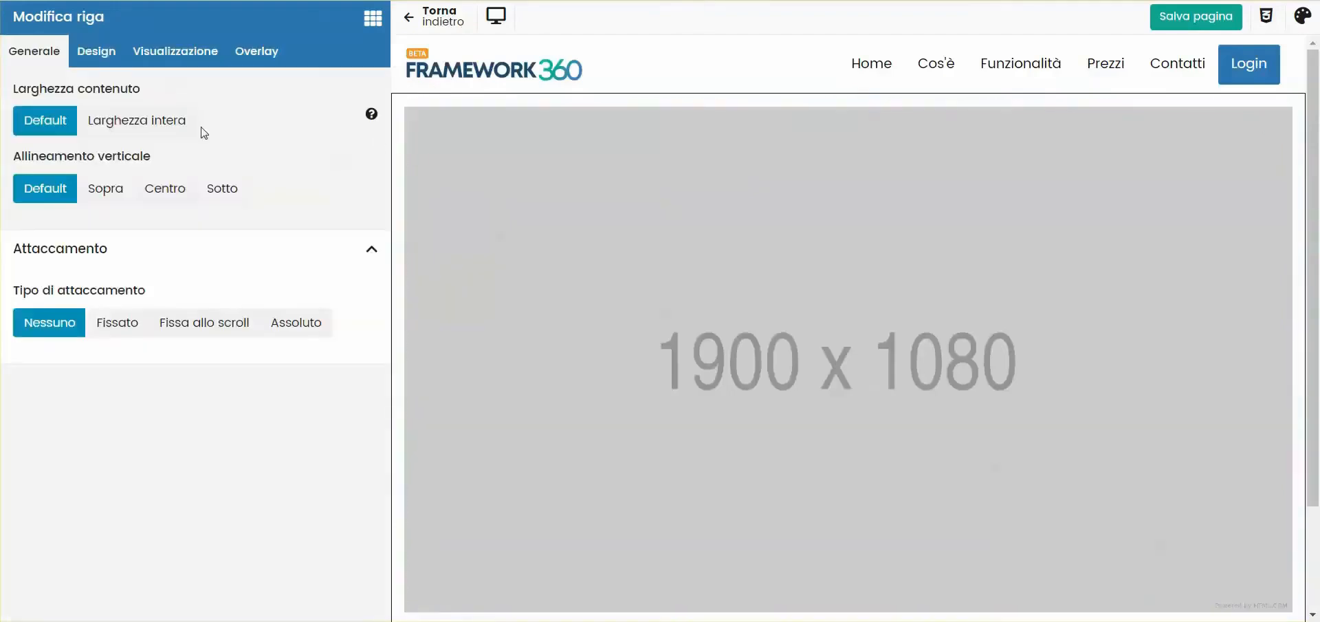
click(97, 53)
click(192, 294)
text(0)
click(198, 455)
text(0)
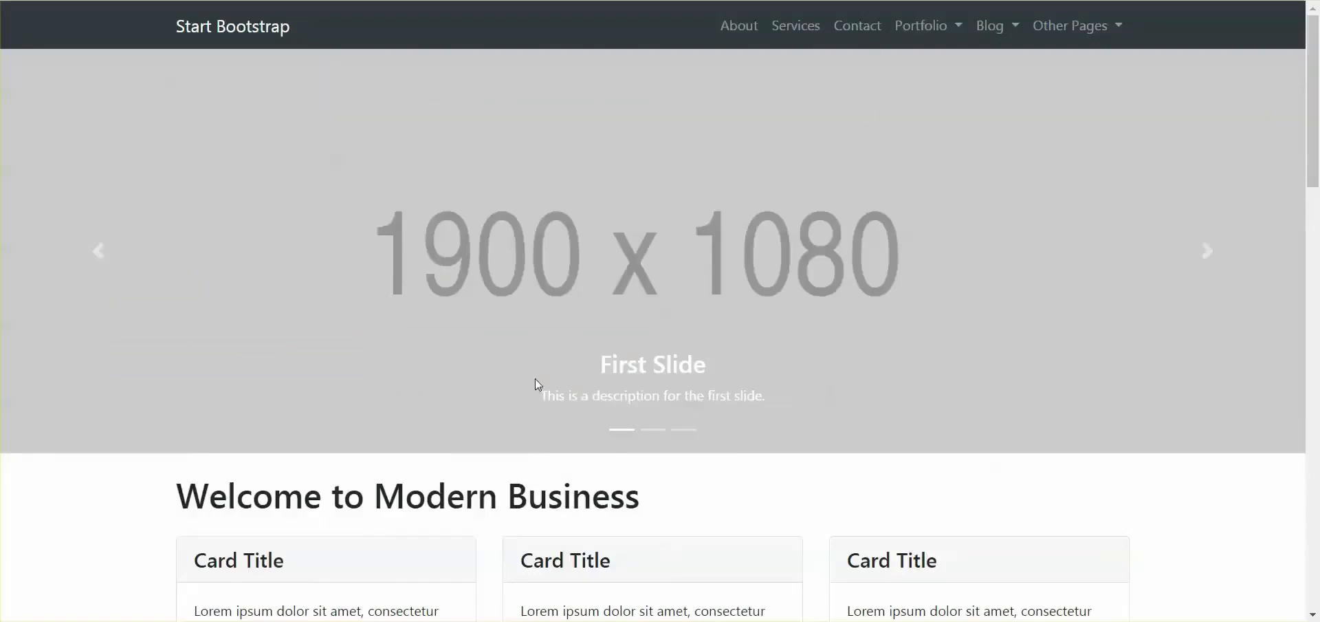
- Add a row below the image with a title block reading "Welcome to Modern Business", copied from the Start Bootstrap page, tagged h2
scroll(536, 383, down, 4)
drag(192, 240, 639, 229)
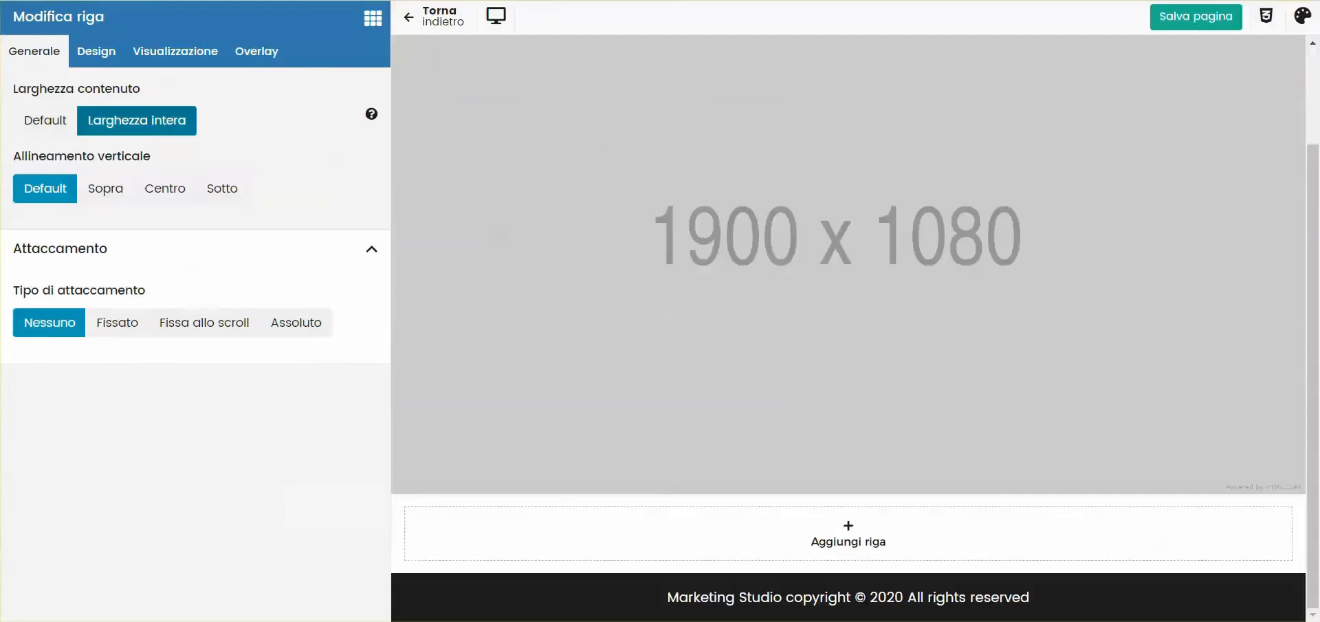
click(849, 545)
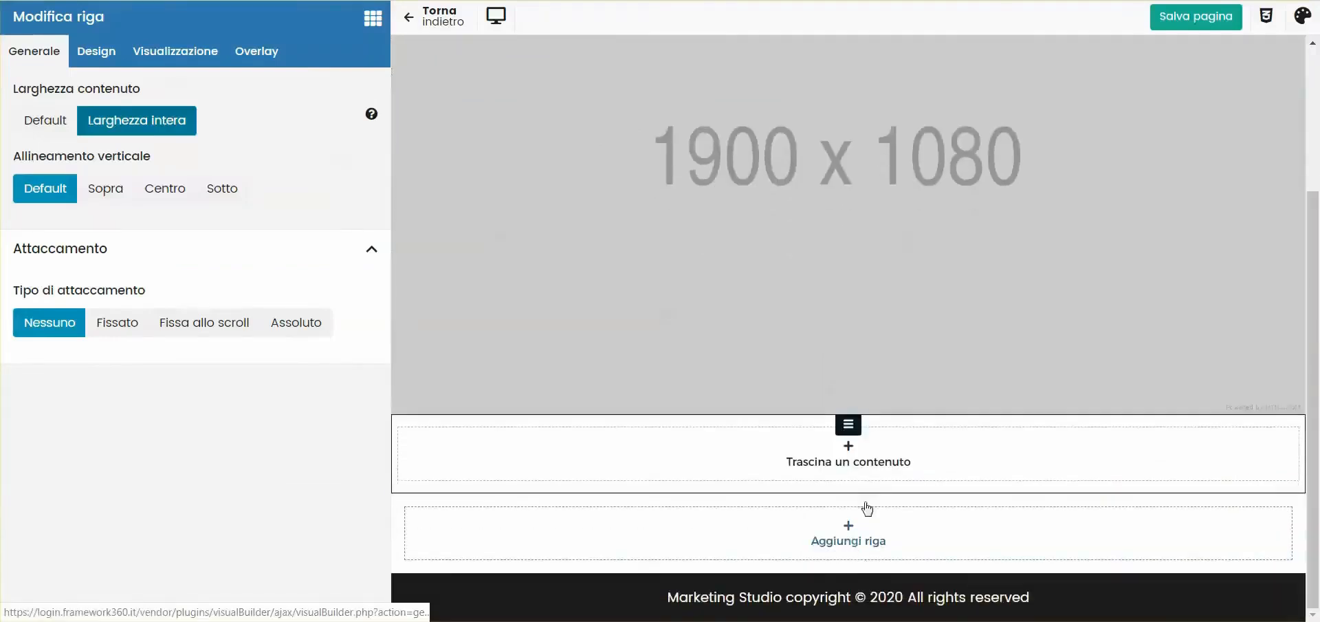
click(710, 433)
double_click(148, 117)
key(BackSpace)
text(ti)
drag(276, 281, 734, 463)
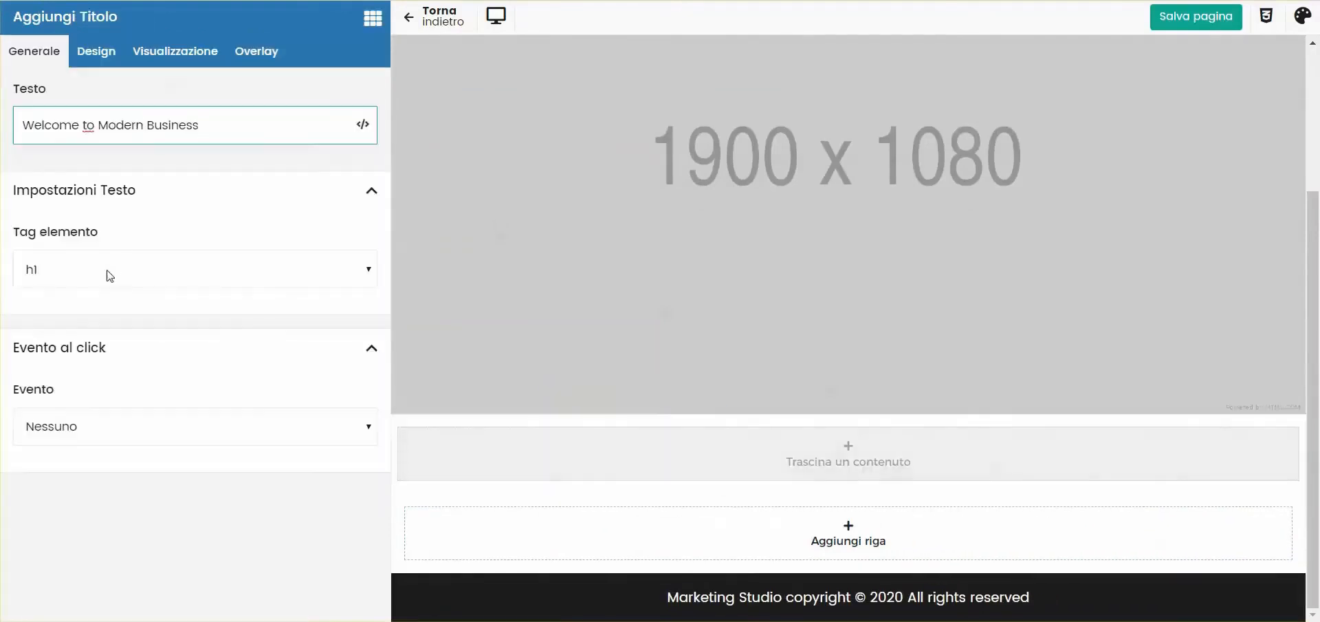
click(110, 276)
click(100, 314)
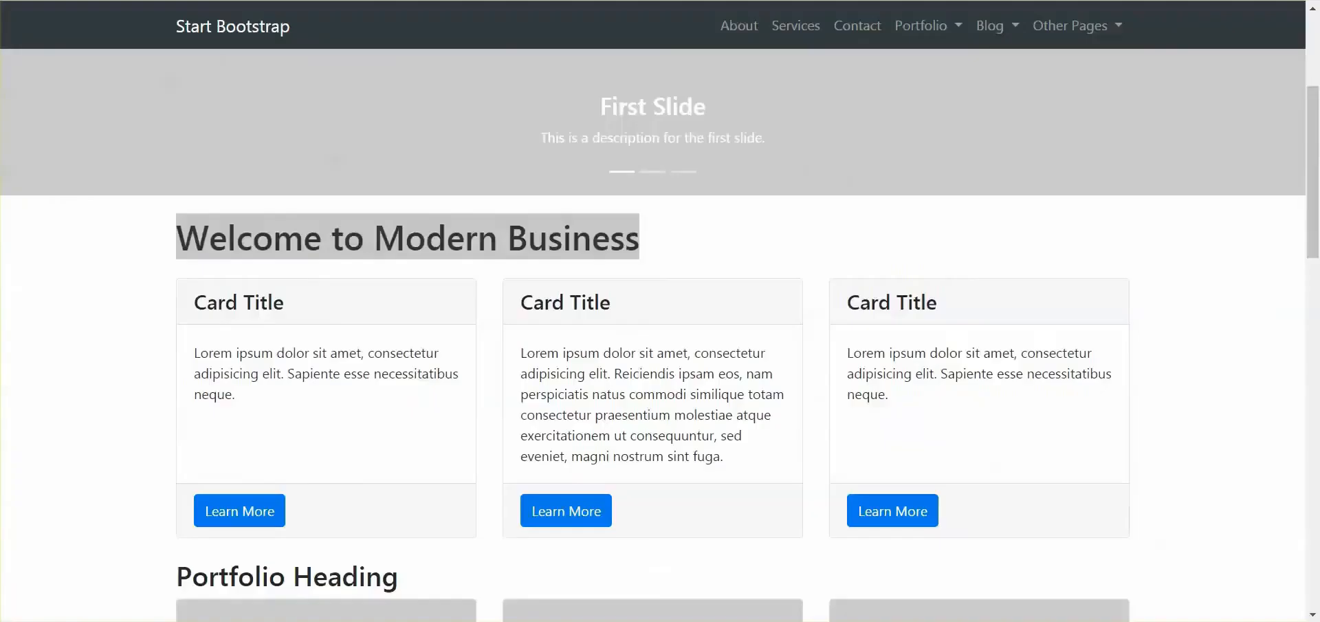
- Add a three-column row under the heading and put an h3 "Card Title" title block in its first column
scroll(195, 145, down, 3)
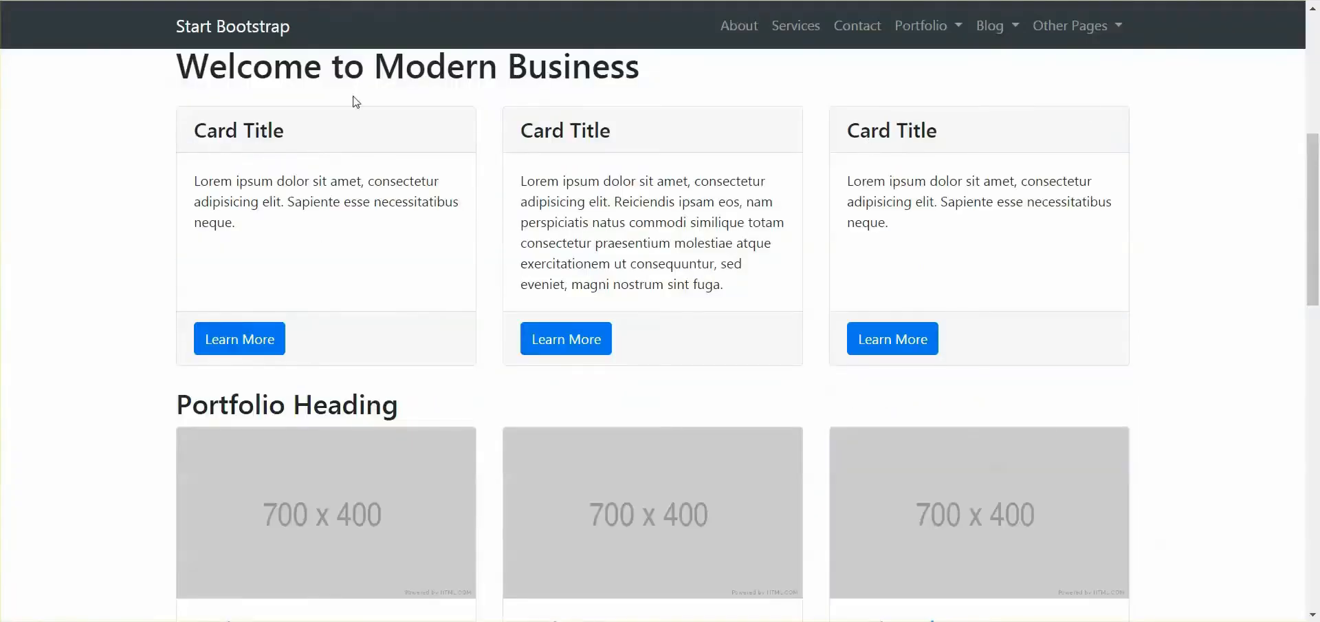
scroll(262, 206, up, 1)
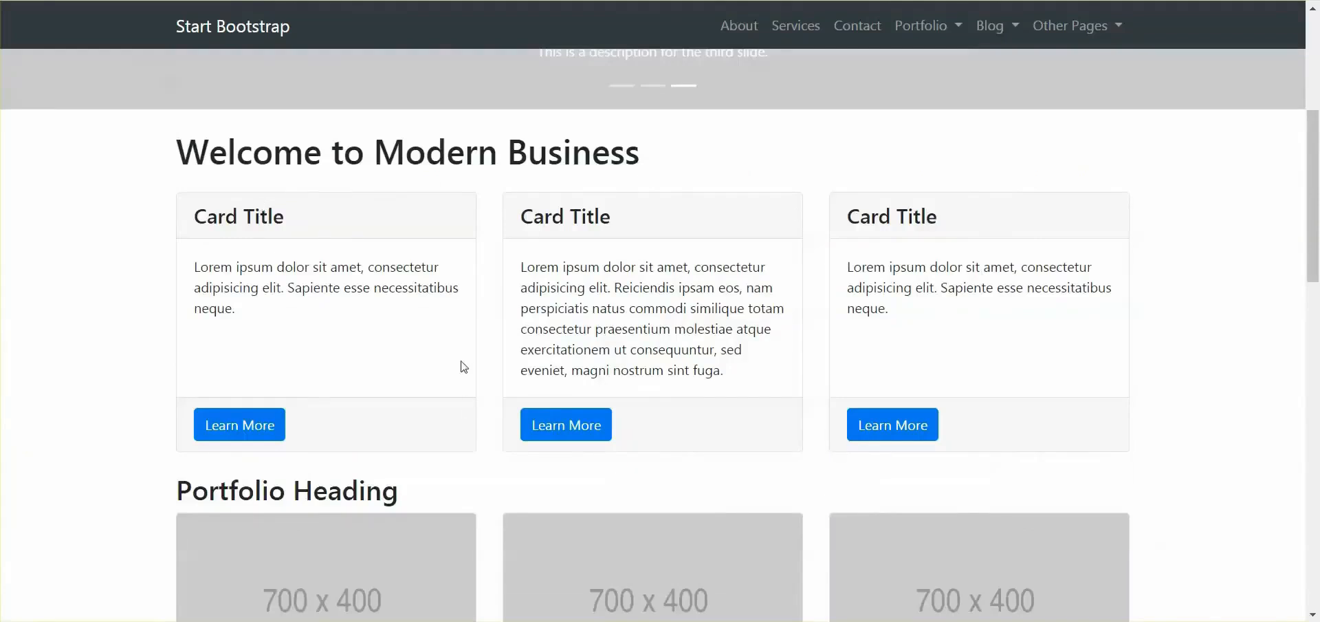
triple_click(311, 222)
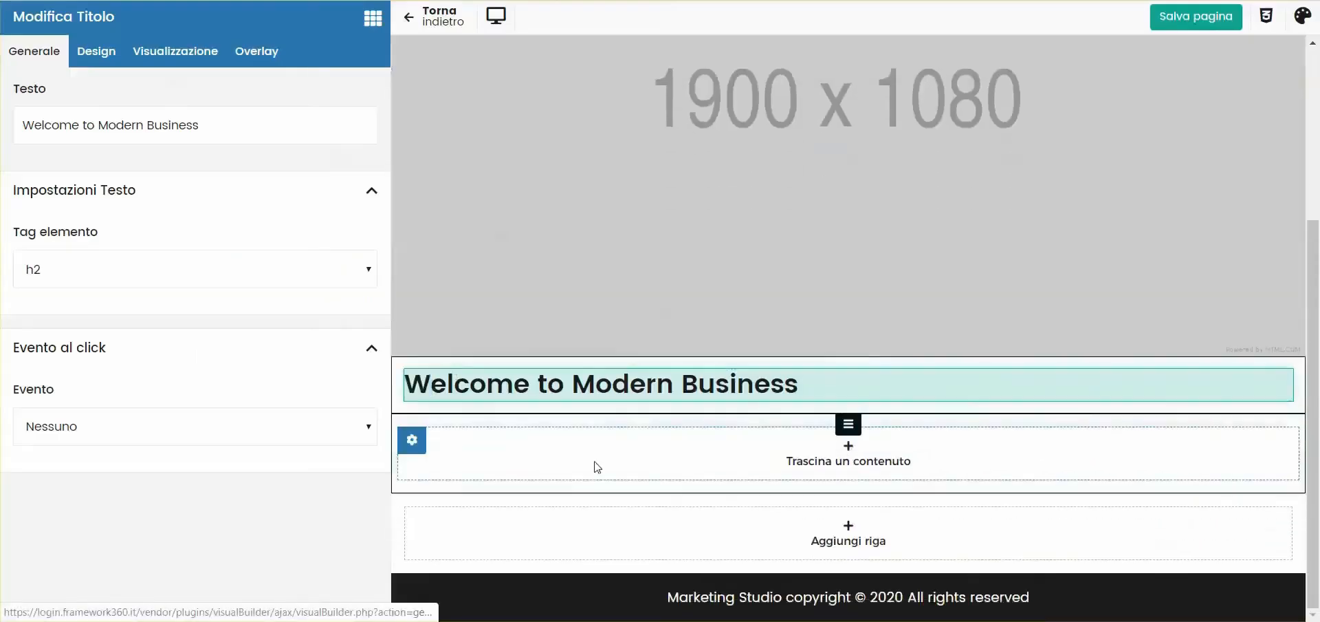
mouse_move(794, 440)
click(864, 454)
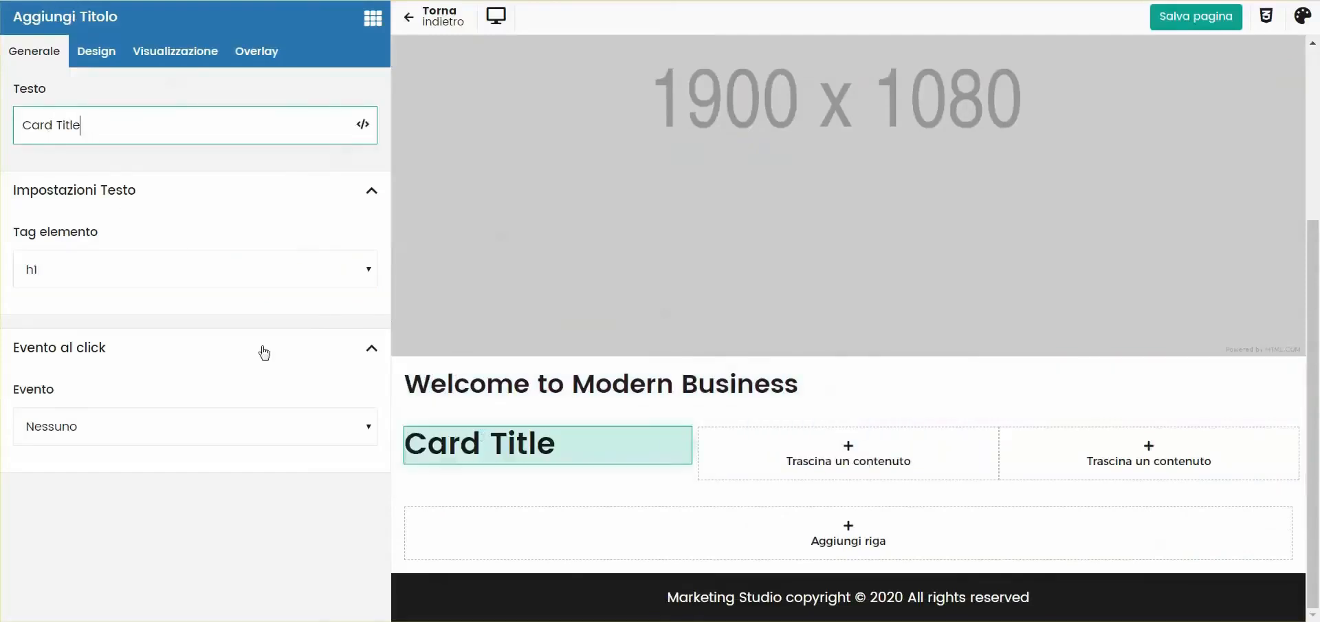
click(115, 270)
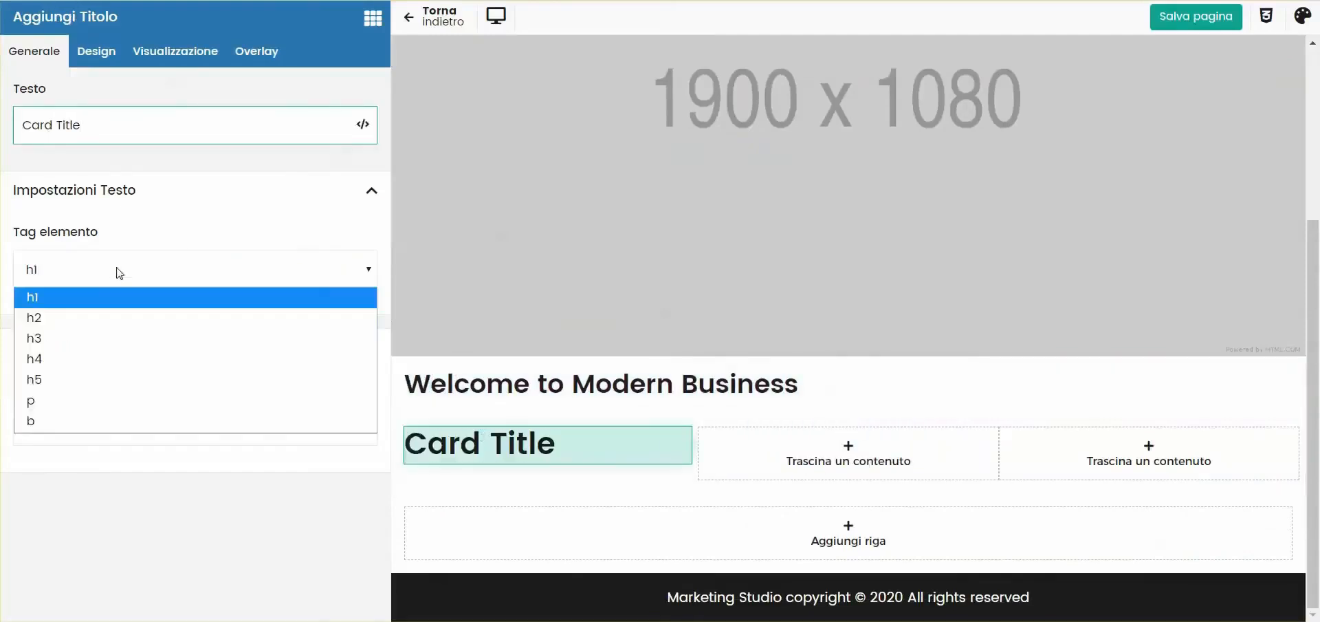
click(51, 337)
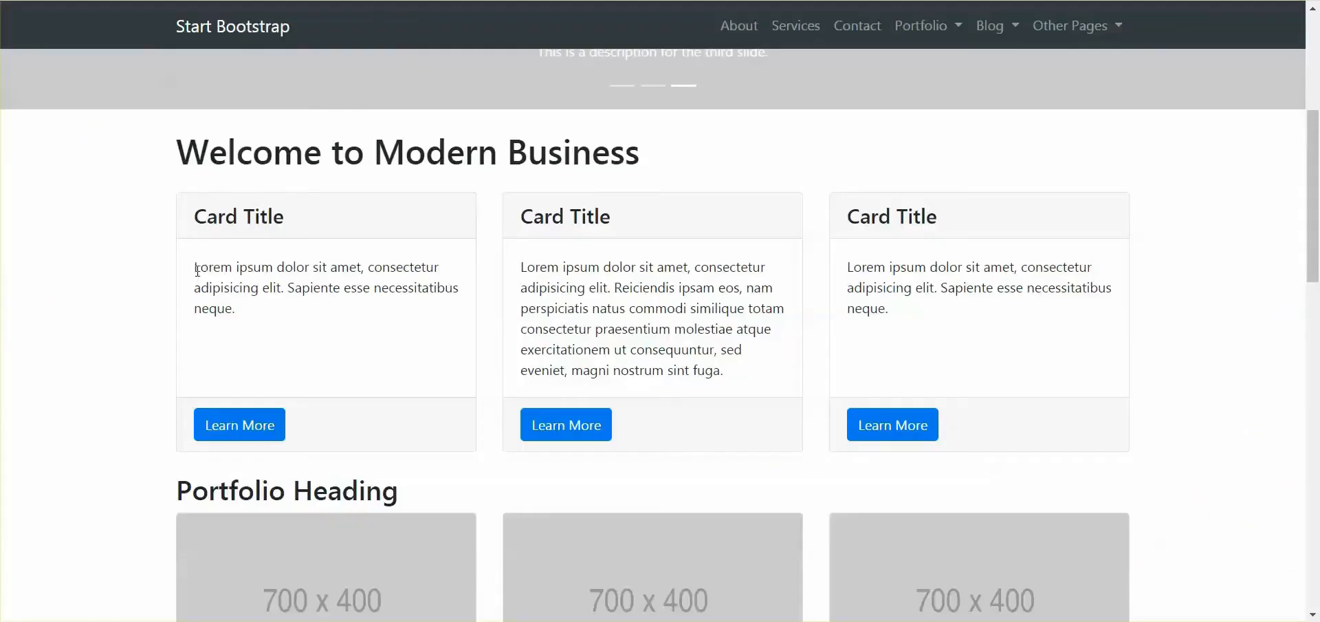
- Add the template's first card paragraph and a Primary "Learn more" button under the card title
drag(195, 263, 269, 307)
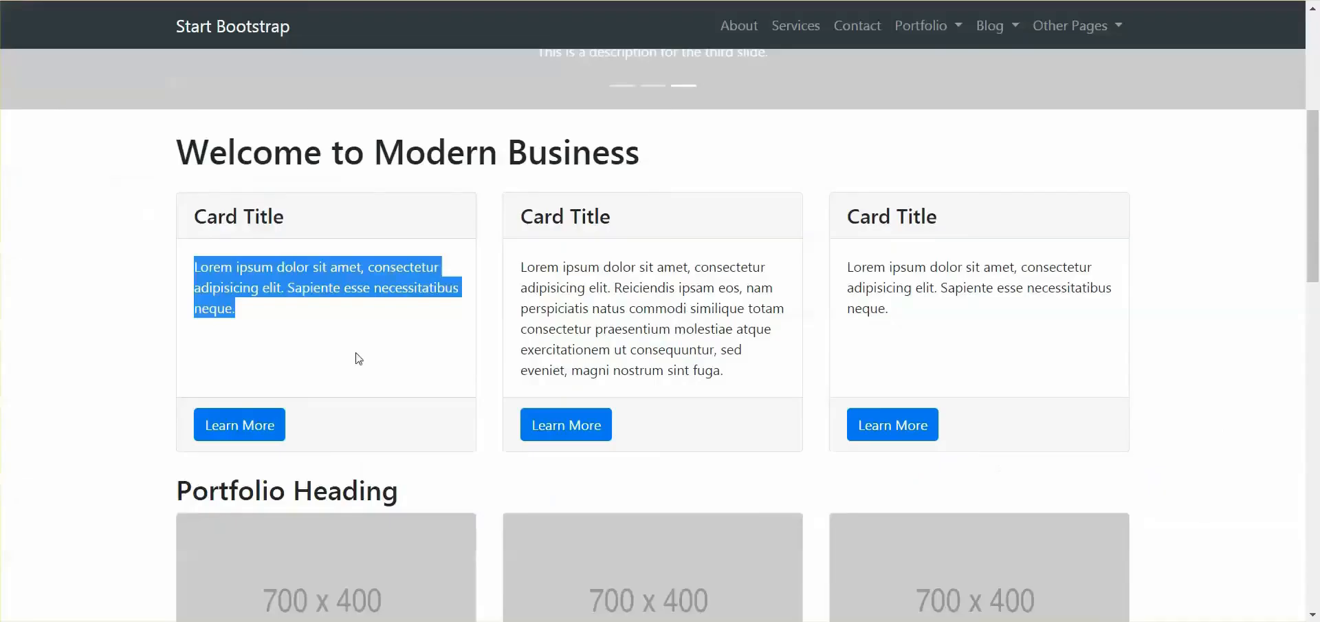
click(294, 377)
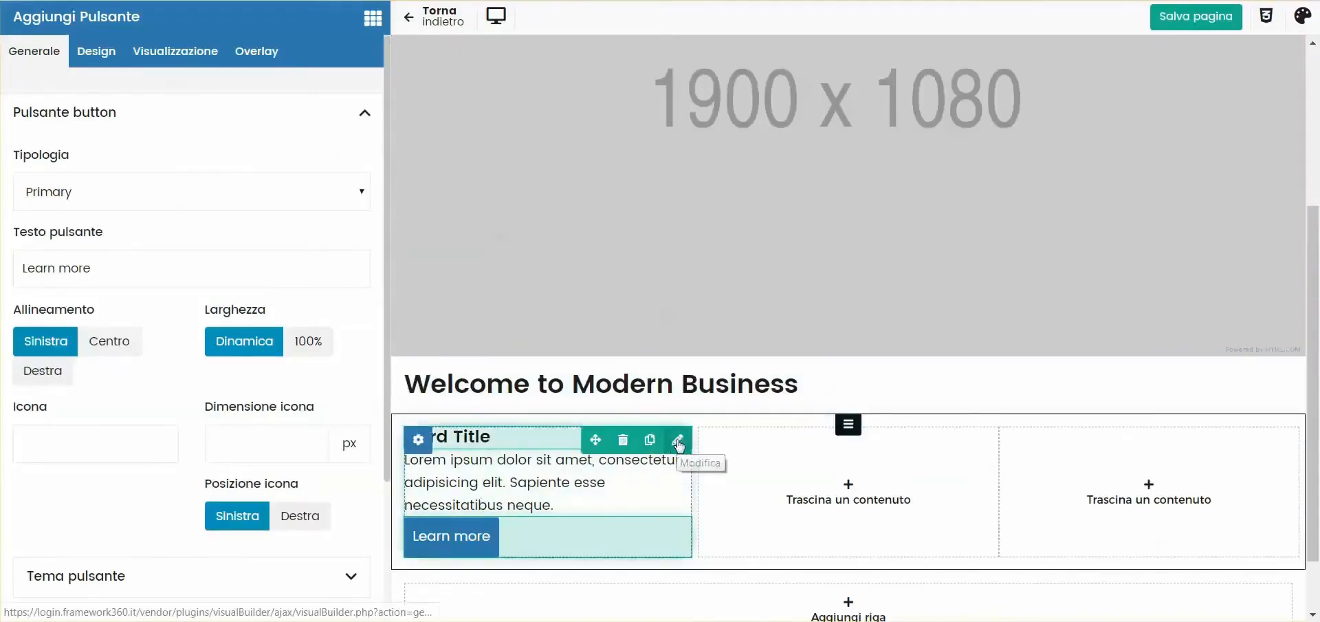
- Give the first card's title and text blocks a 10 px bottom margin and 15 px padding
click(678, 441)
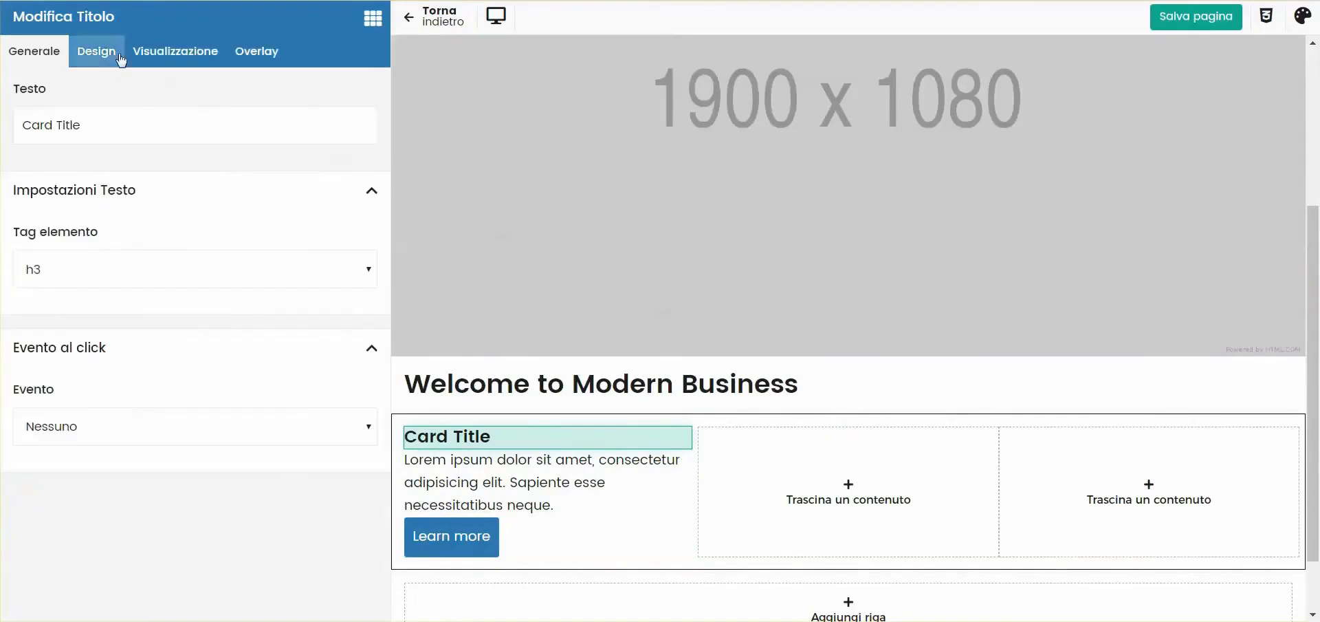
click(118, 54)
scroll(191, 341, down, 4)
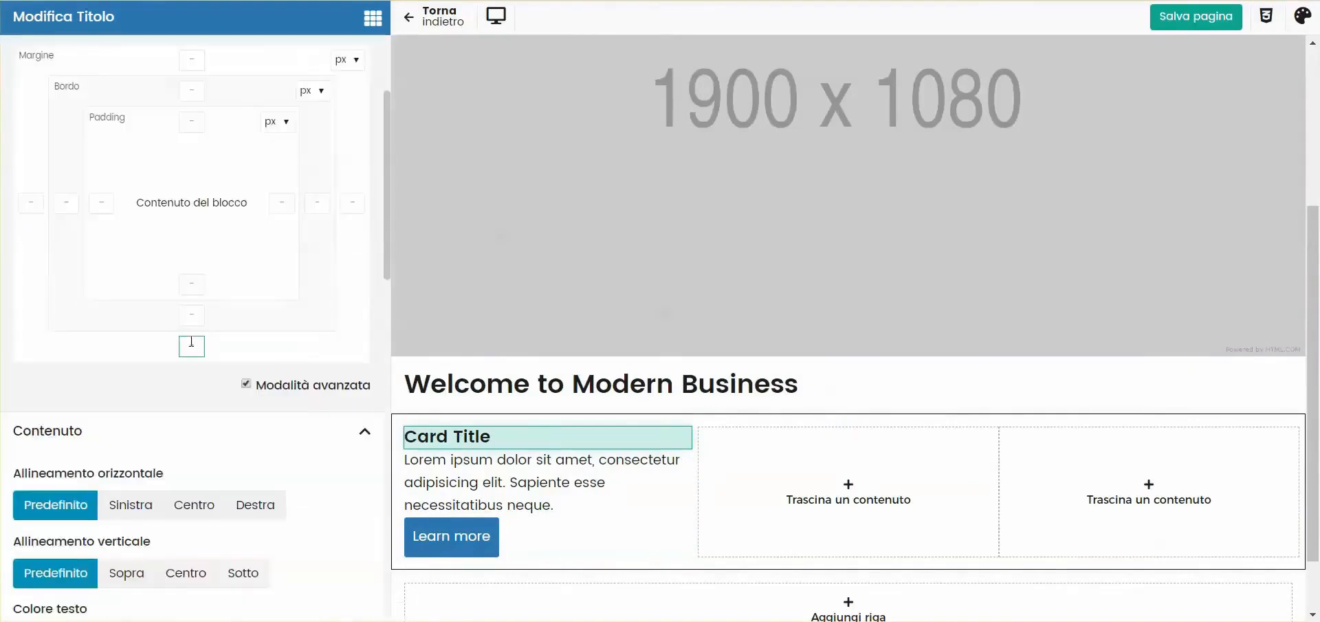
click(191, 341)
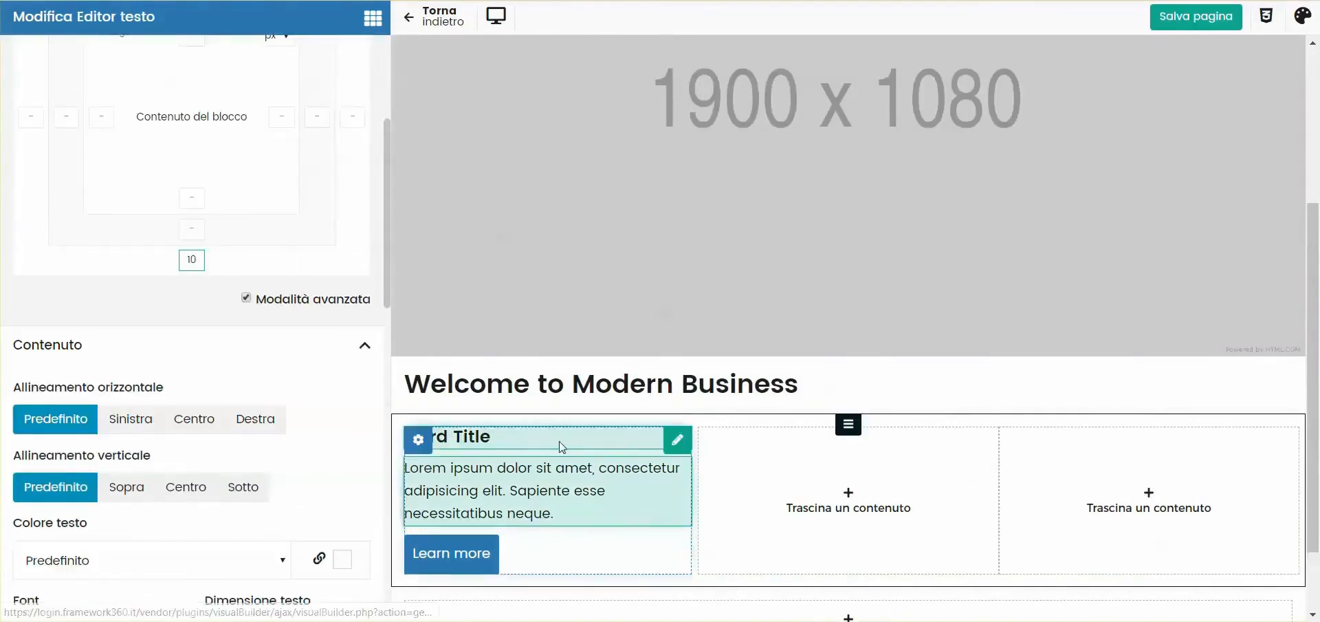
click(677, 441)
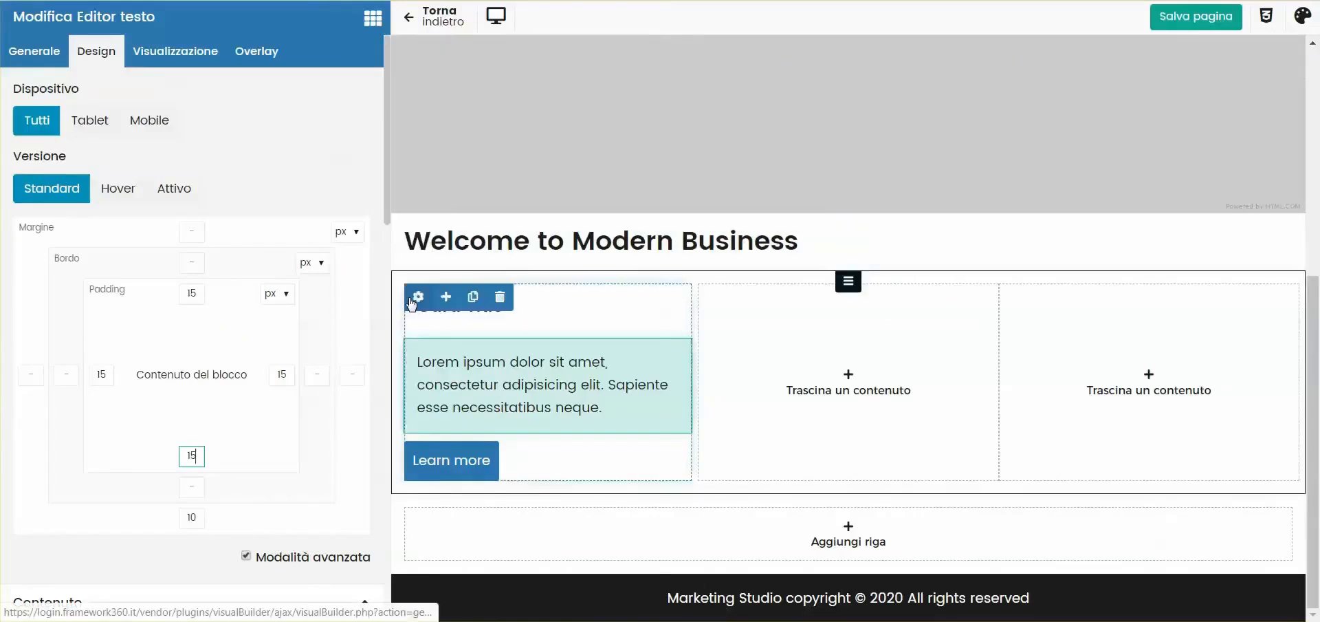
- Set the first card column's border colour to secondary and inset its "Learn more" button from the card edges
click(413, 303)
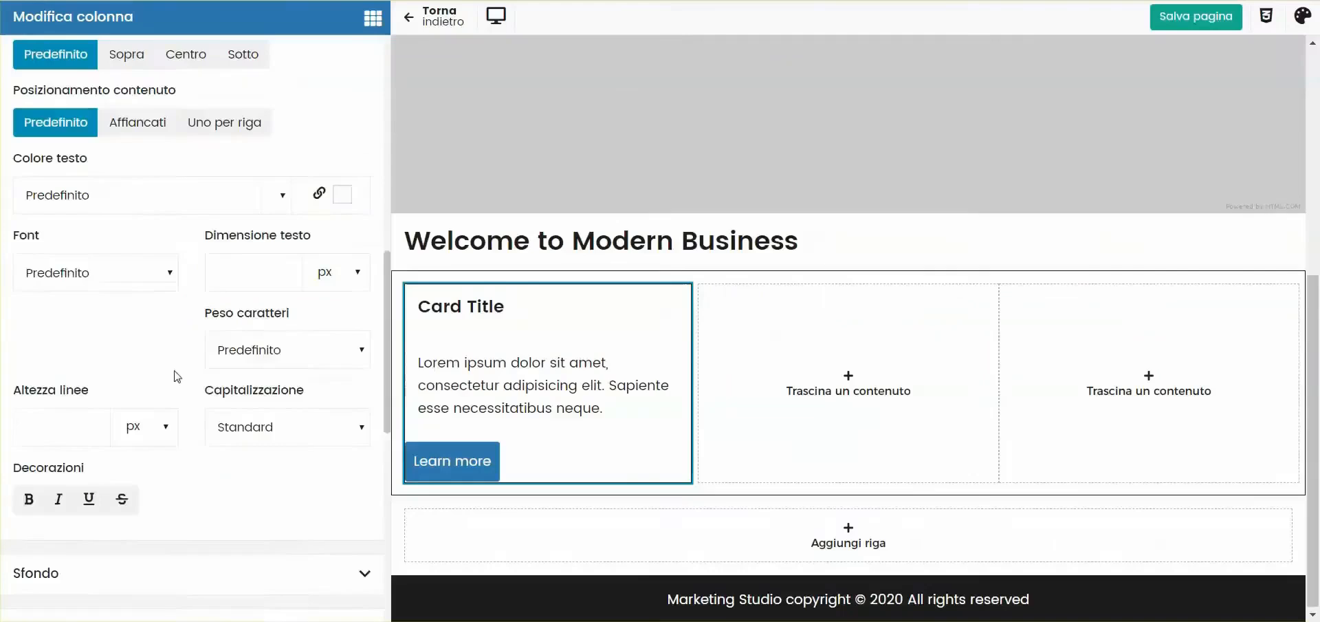
scroll(118, 251, down, 5)
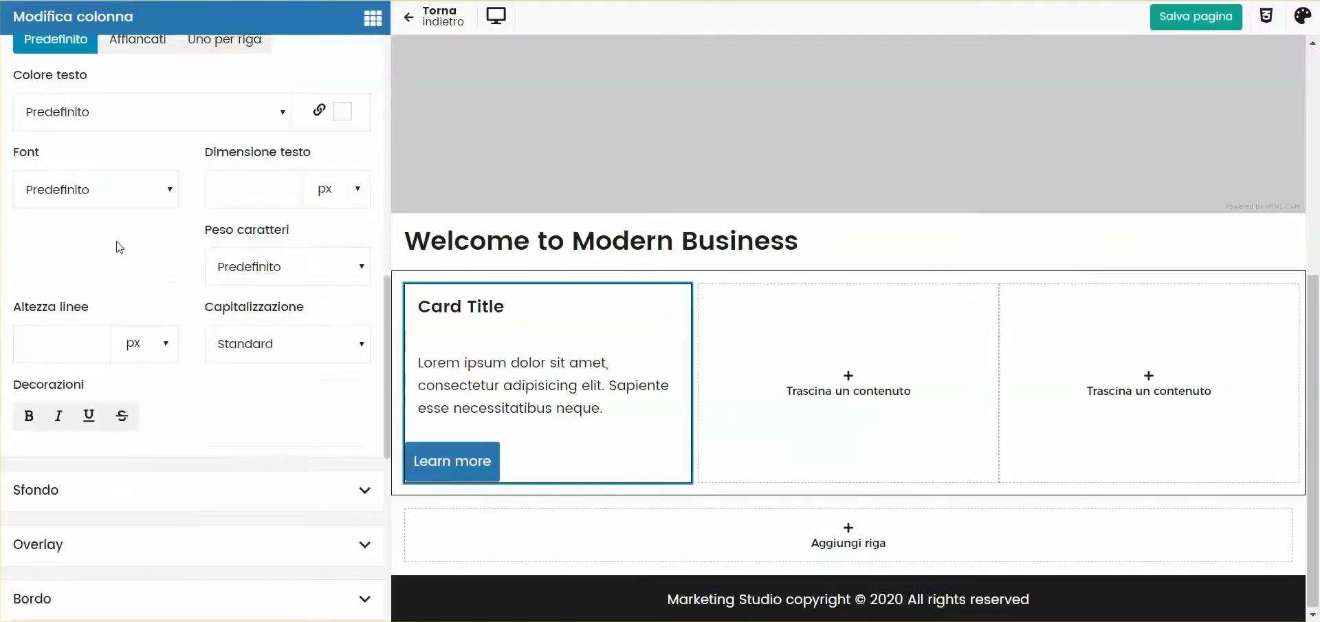
click(72, 343)
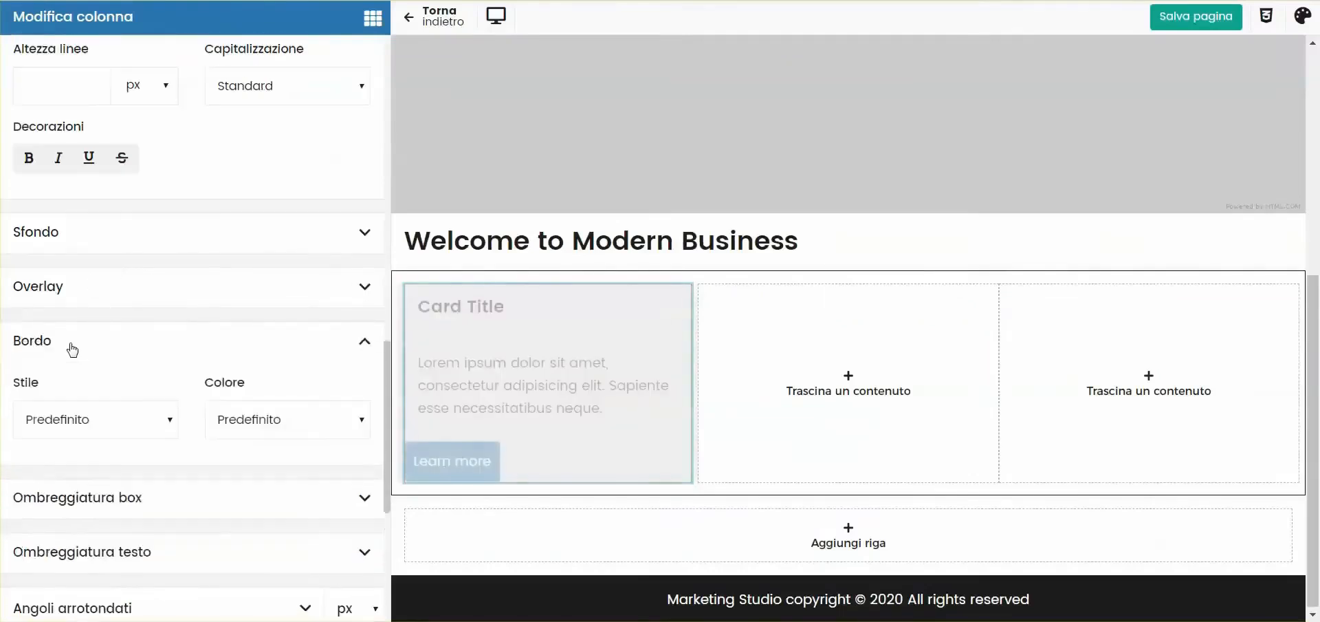
click(285, 419)
click(249, 162)
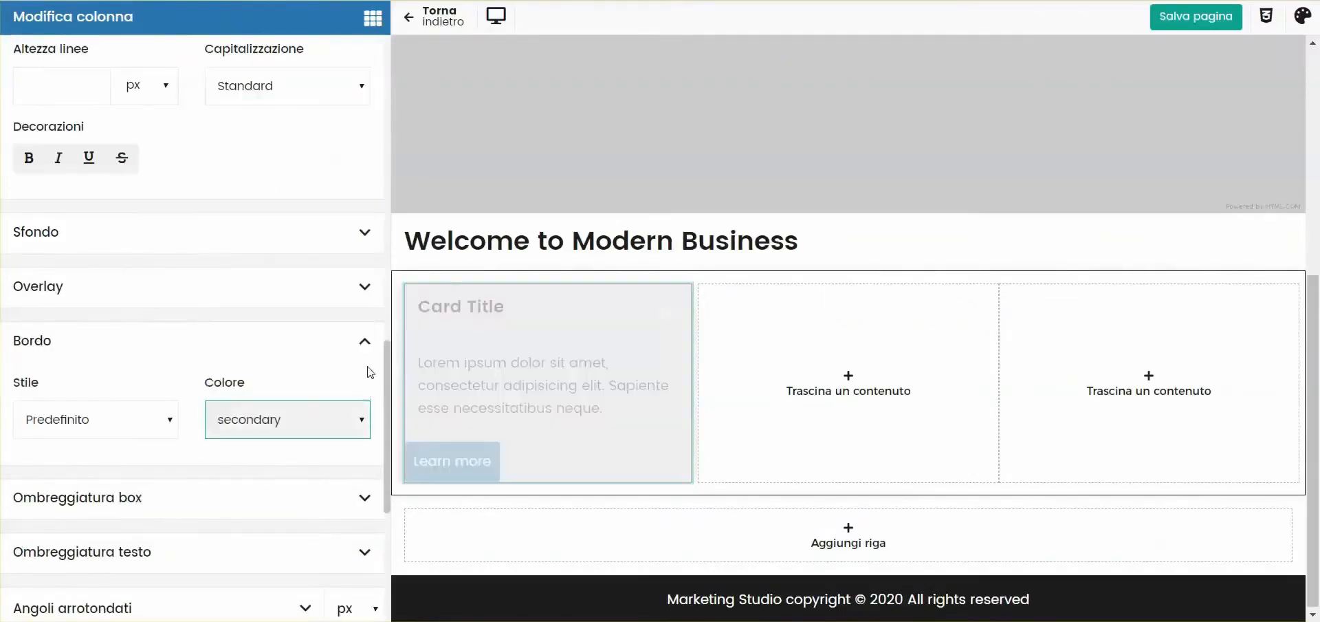
click(677, 456)
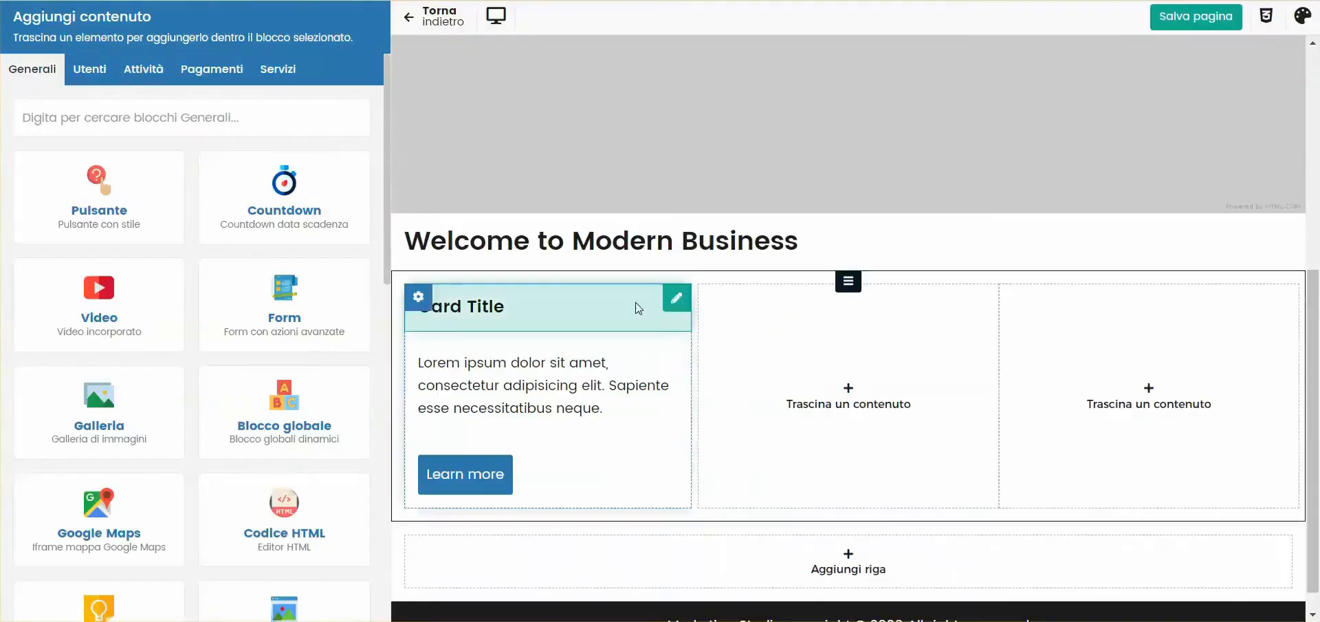
- Set the background colour of the first card's title block to light
click(419, 240)
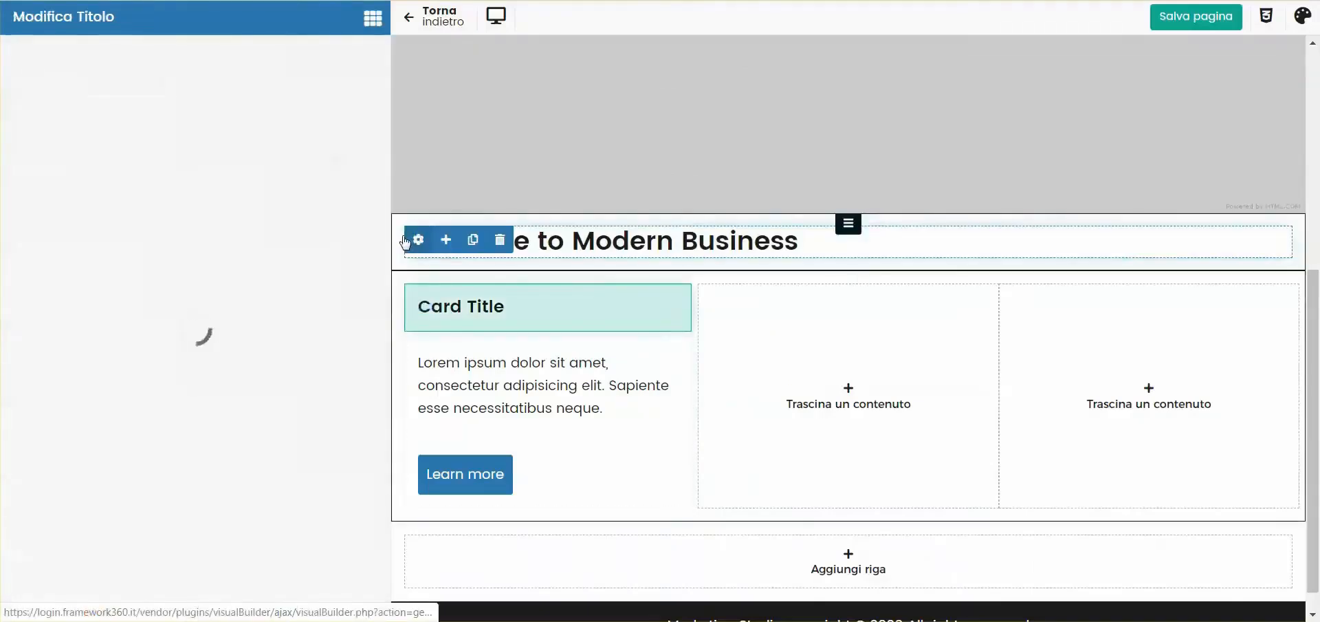
scroll(155, 265, down, 5)
click(147, 260)
scroll(142, 296, down, 2)
click(118, 167)
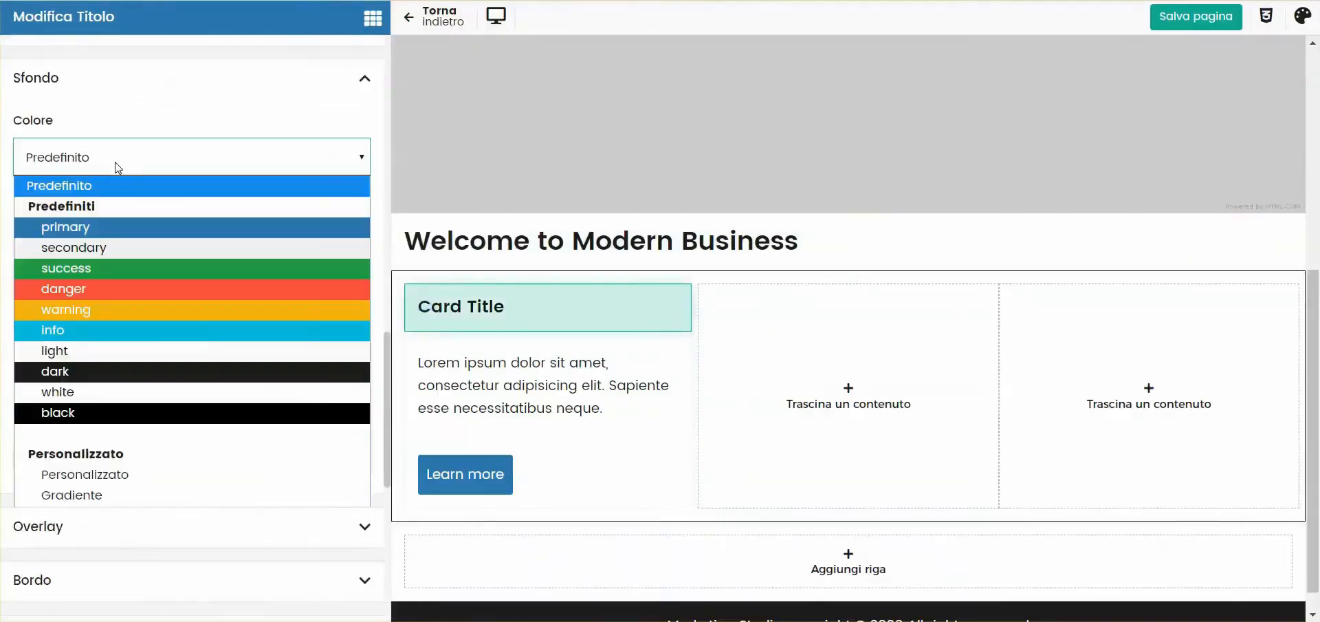
click(55, 351)
- Duplicate the finished card column twice to make a row of three cards
click(423, 308)
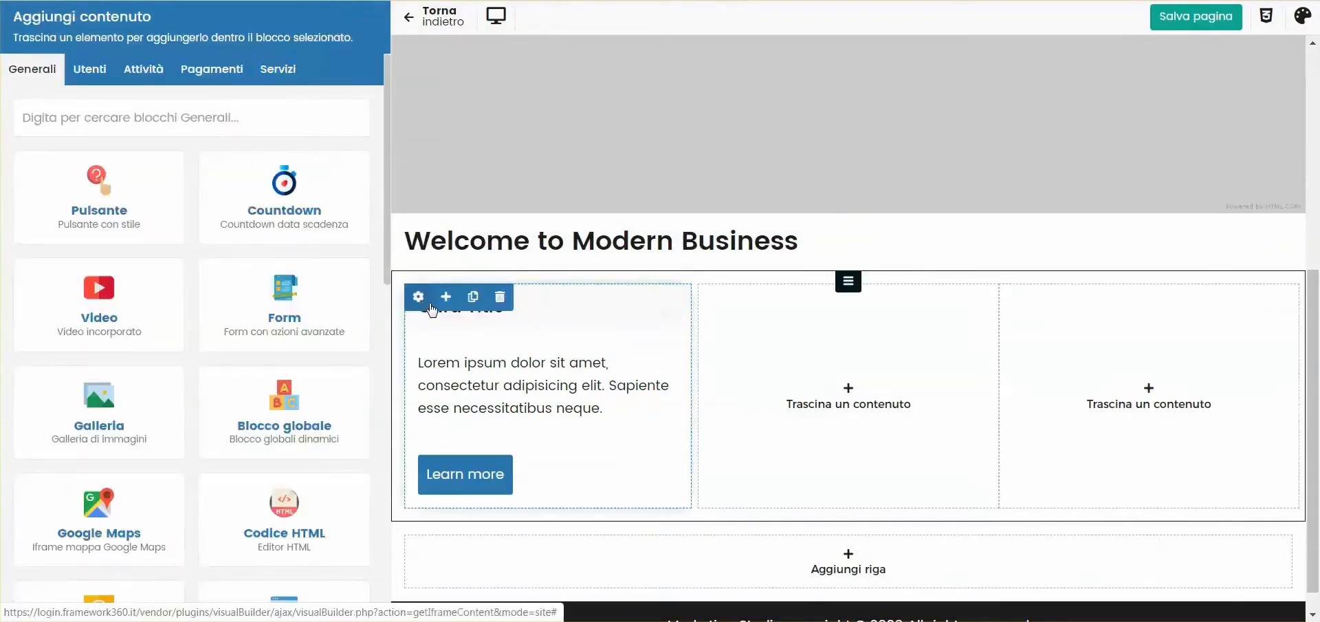
click(481, 305)
click(483, 304)
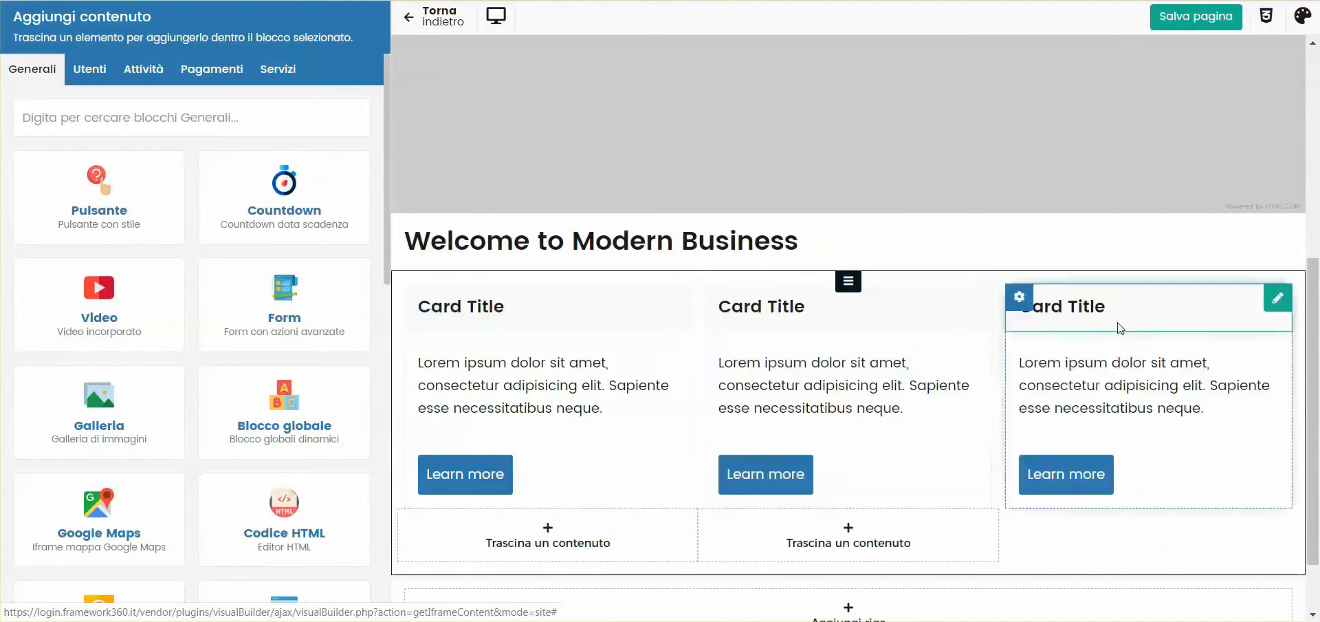
- Add a row below the cards with the title "Modern Business Features" copied from the reference template
scroll(1127, 344, down, 1)
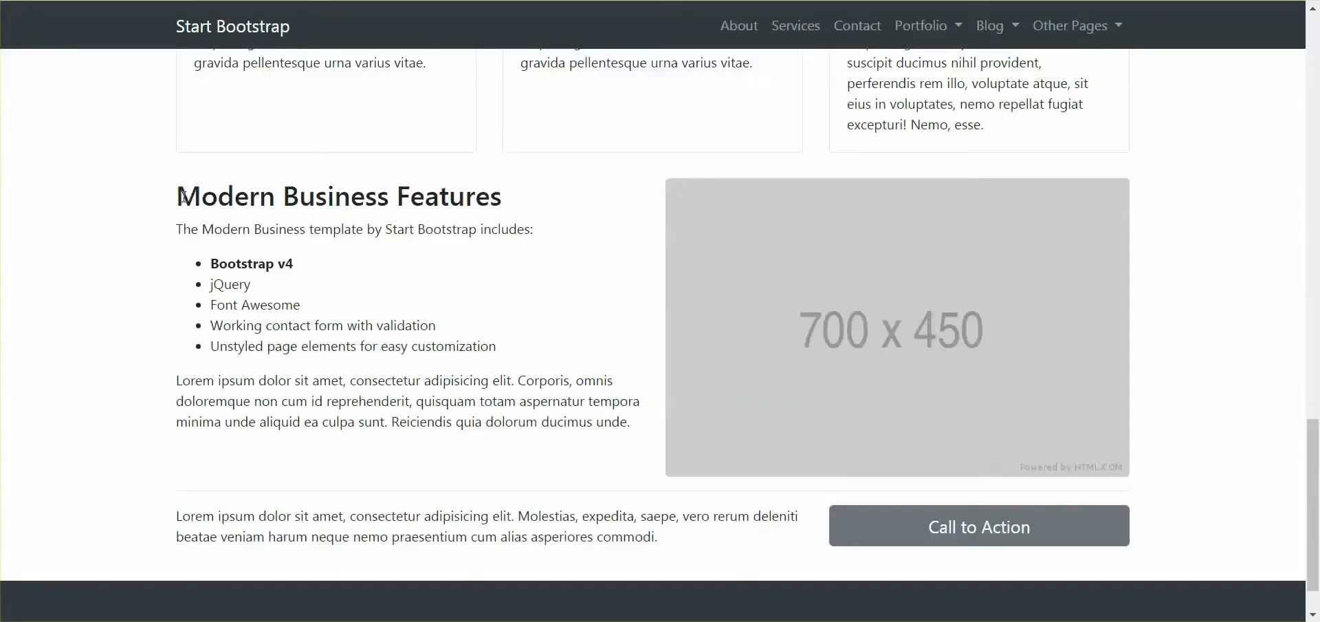
drag(177, 199, 516, 200)
key(ctrl+c)
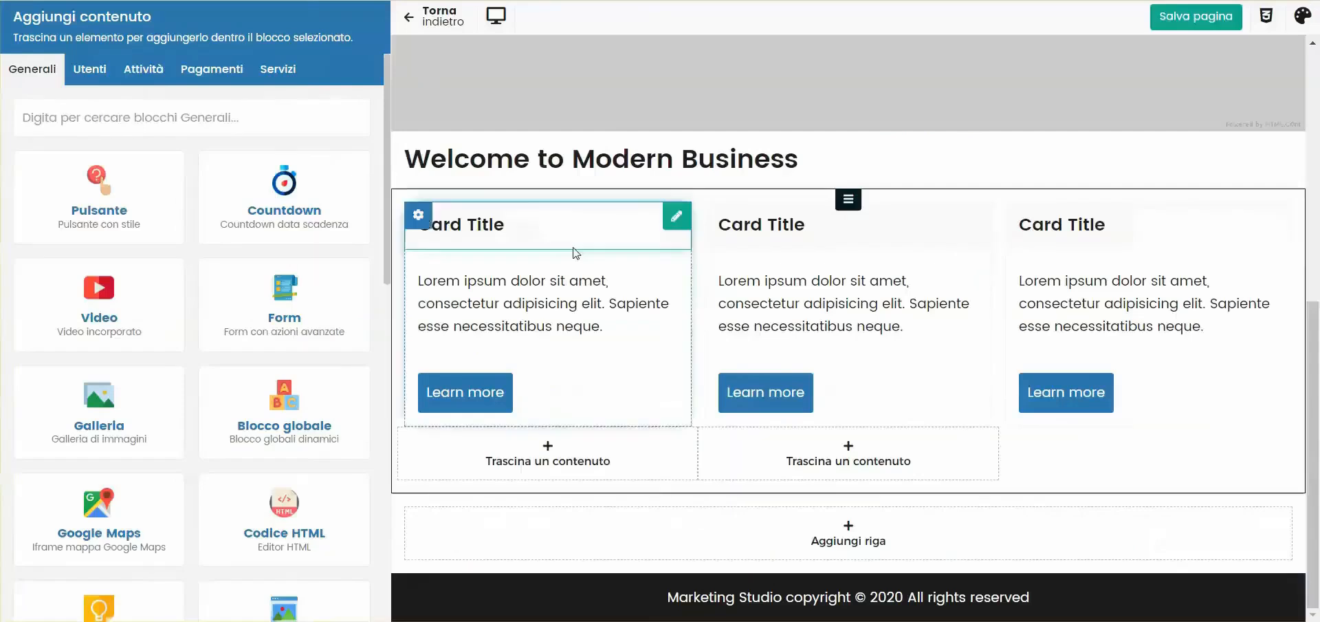
click(884, 533)
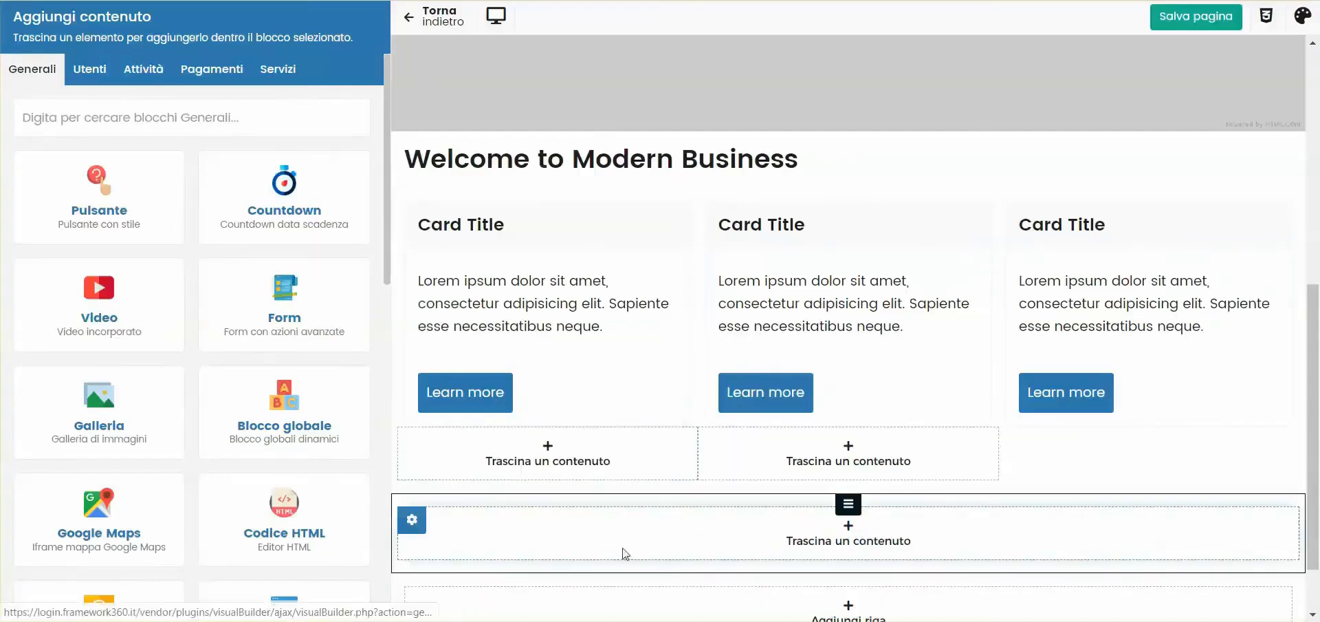
click(112, 117)
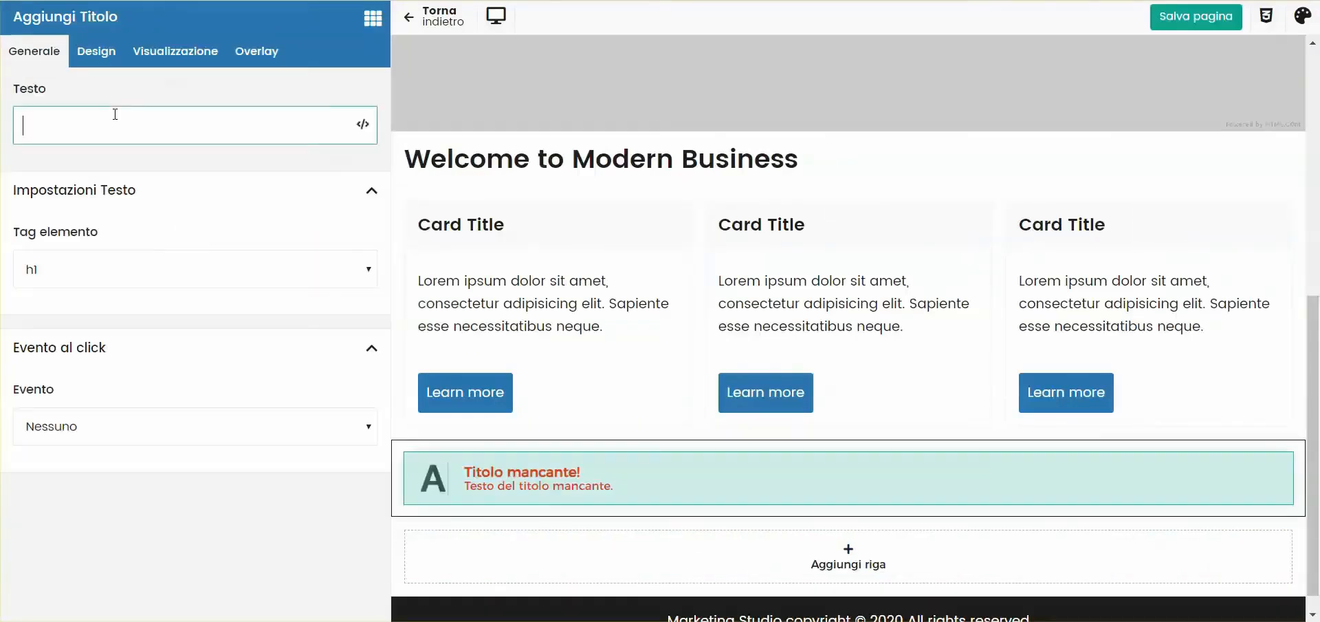
key(ctrl+v)
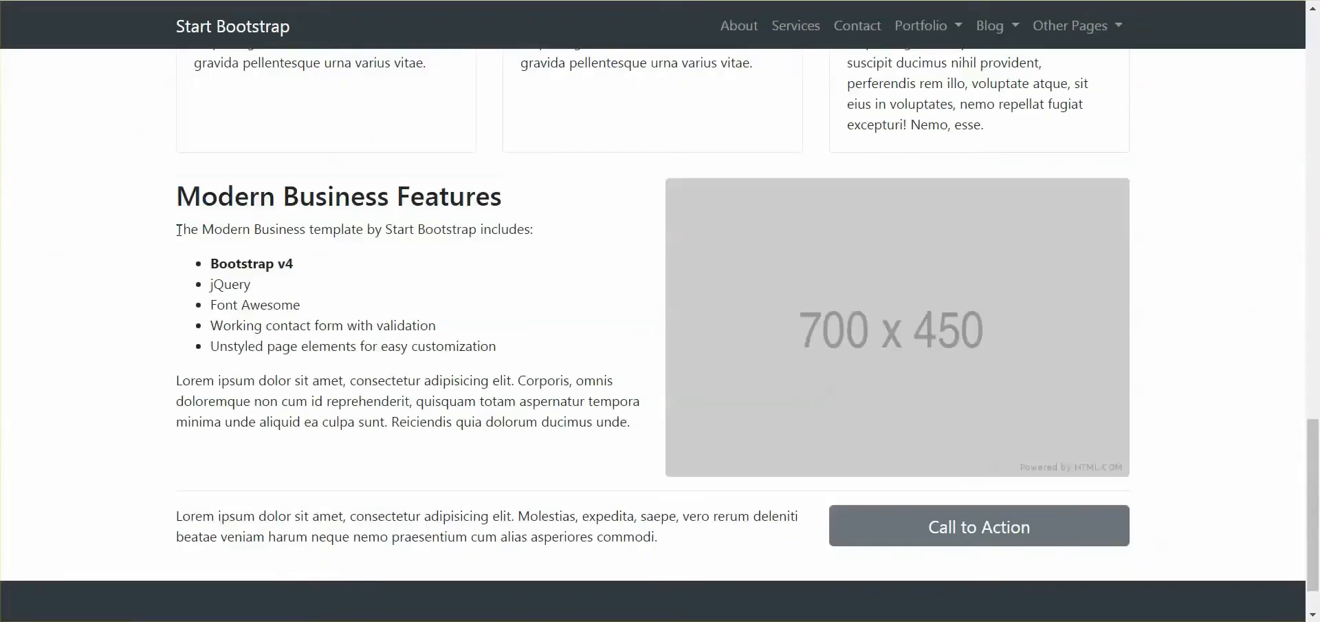
- Add a text editor block under the "Modern Business Features" title with the template's intro line, bullet list and paragraph copied in
drag(177, 229, 644, 427)
key(ctrl+c)
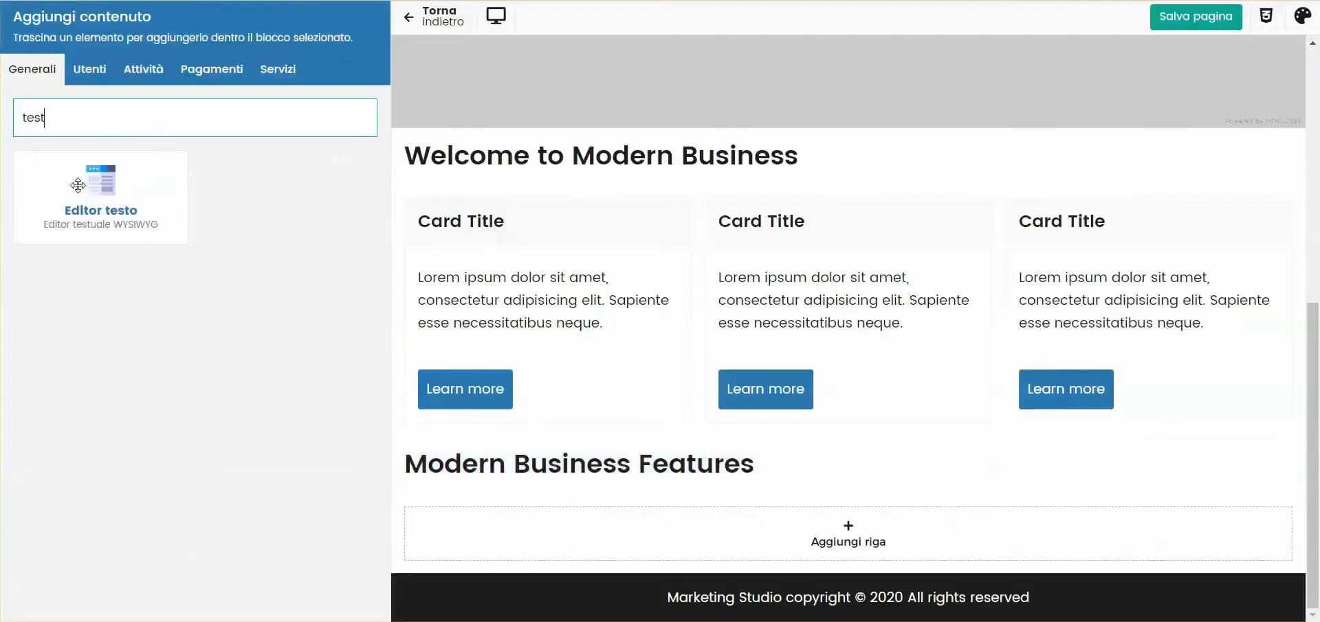
drag(101, 200, 560, 496)
click(147, 330)
key(ctrl+v)
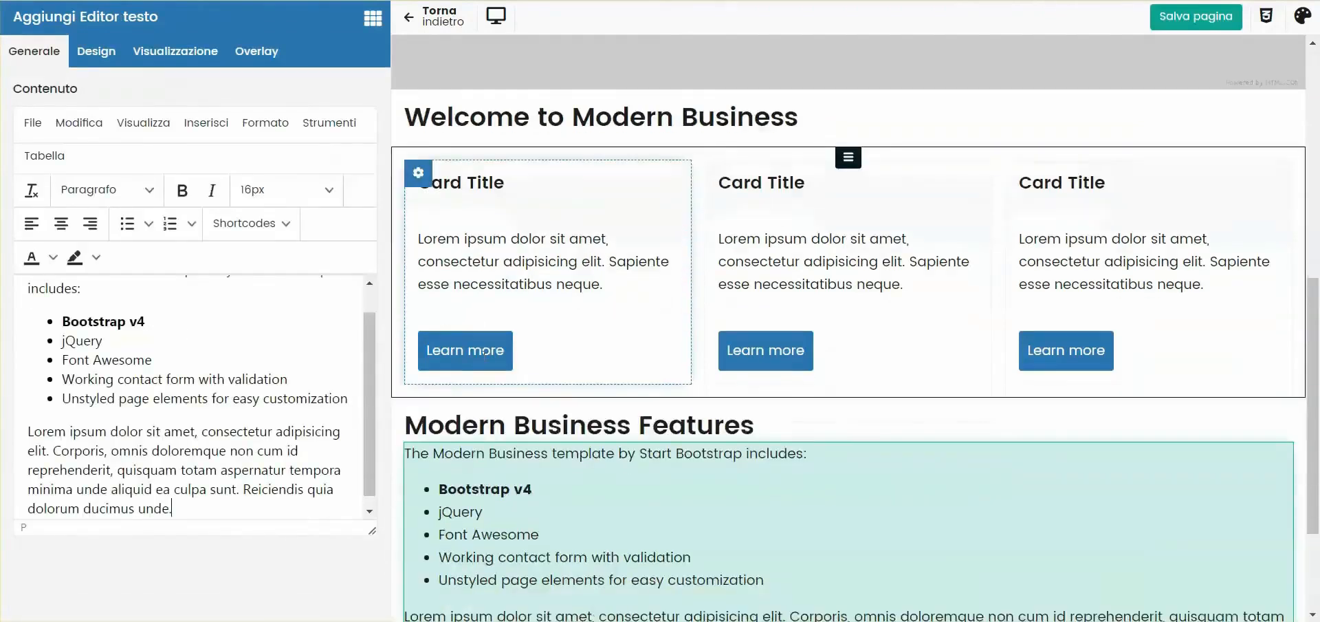
- Split the "Modern Business Features" row into two equal columns and put the 700 x 450 image in the empty one
scroll(474, 354, down, 3)
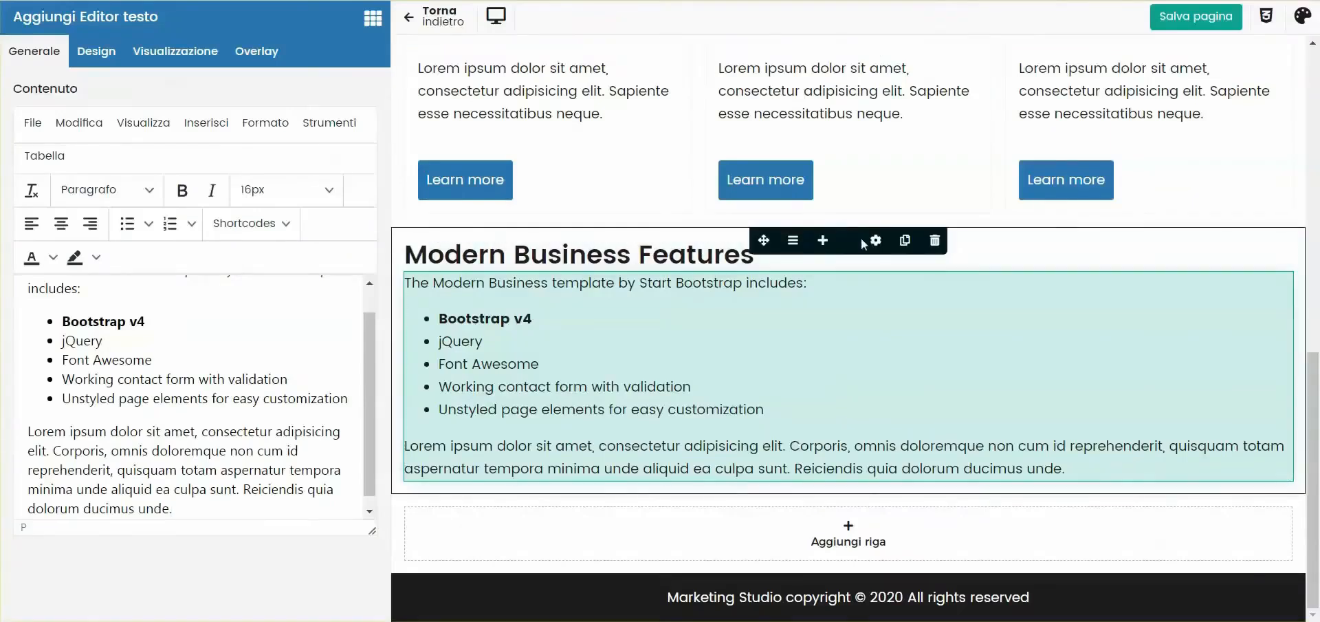
click(861, 238)
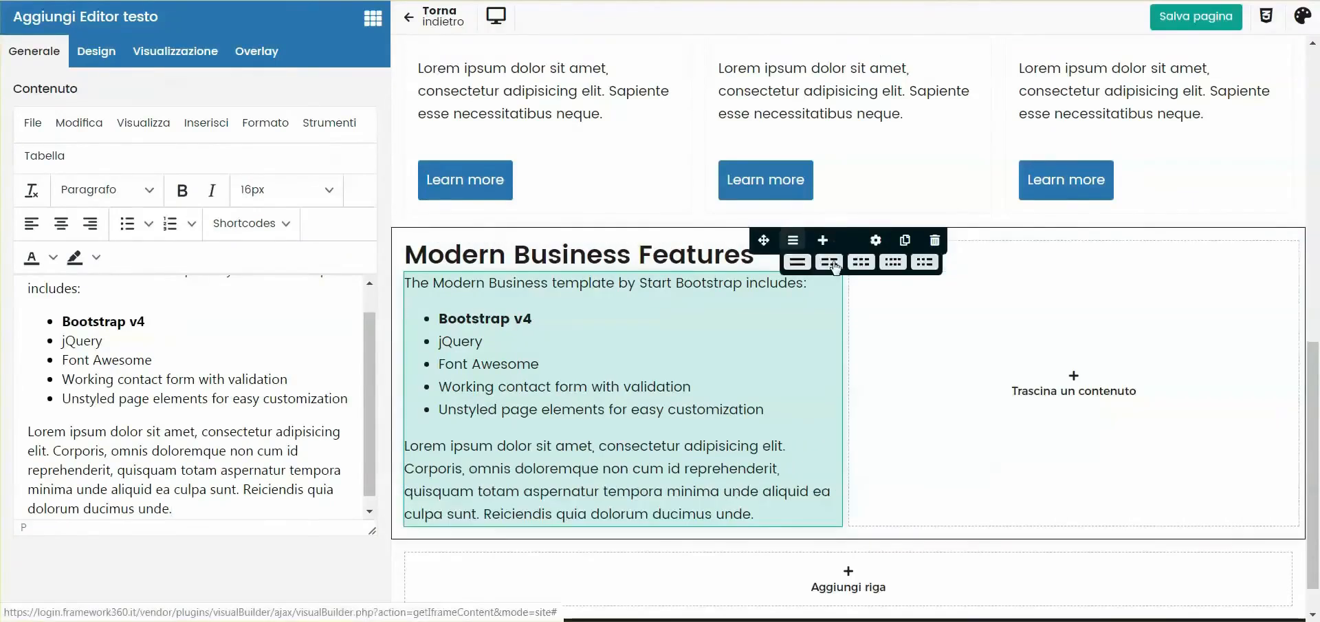
click(1008, 289)
text(im)
drag(224, 181, 993, 413)
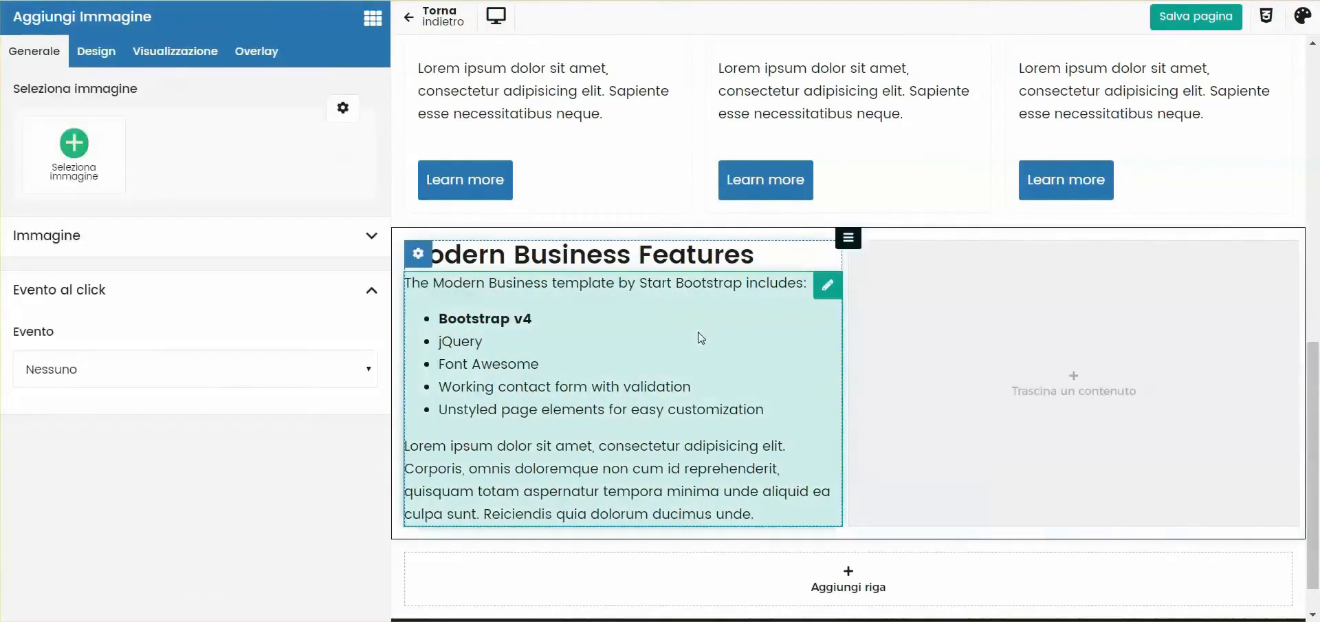
click(74, 155)
double_click(567, 268)
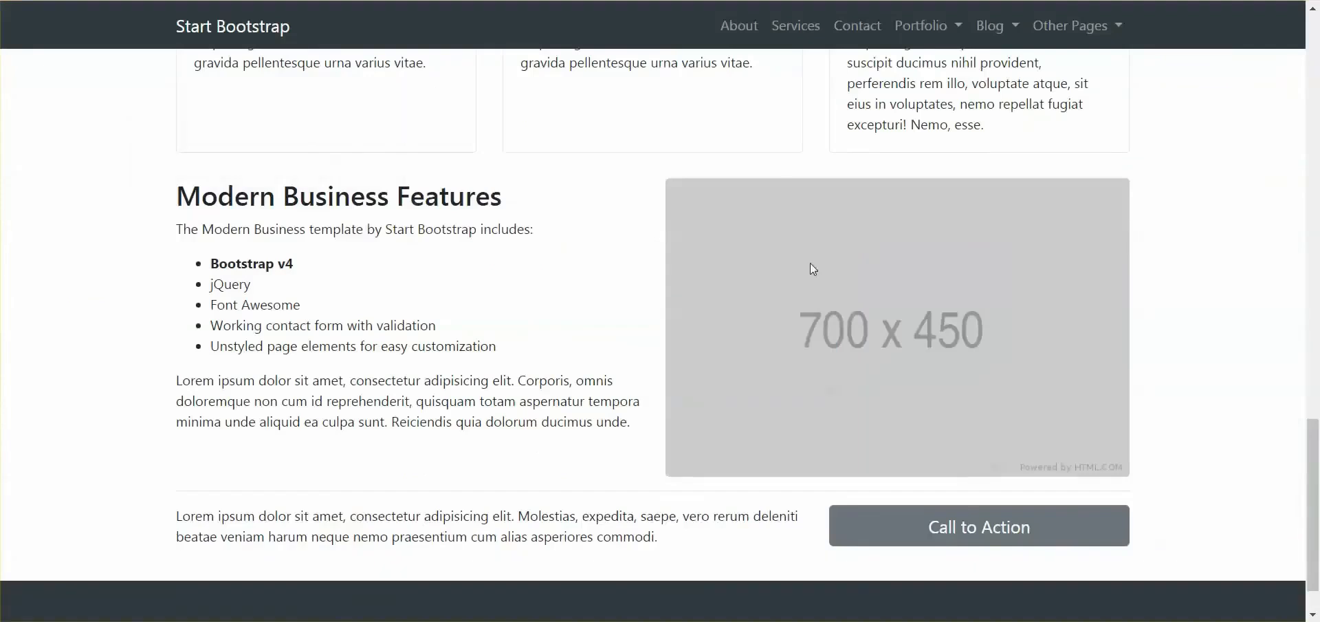
- Add a new row below the features section containing a content separator in the secondary colour
scroll(808, 268, down, 1)
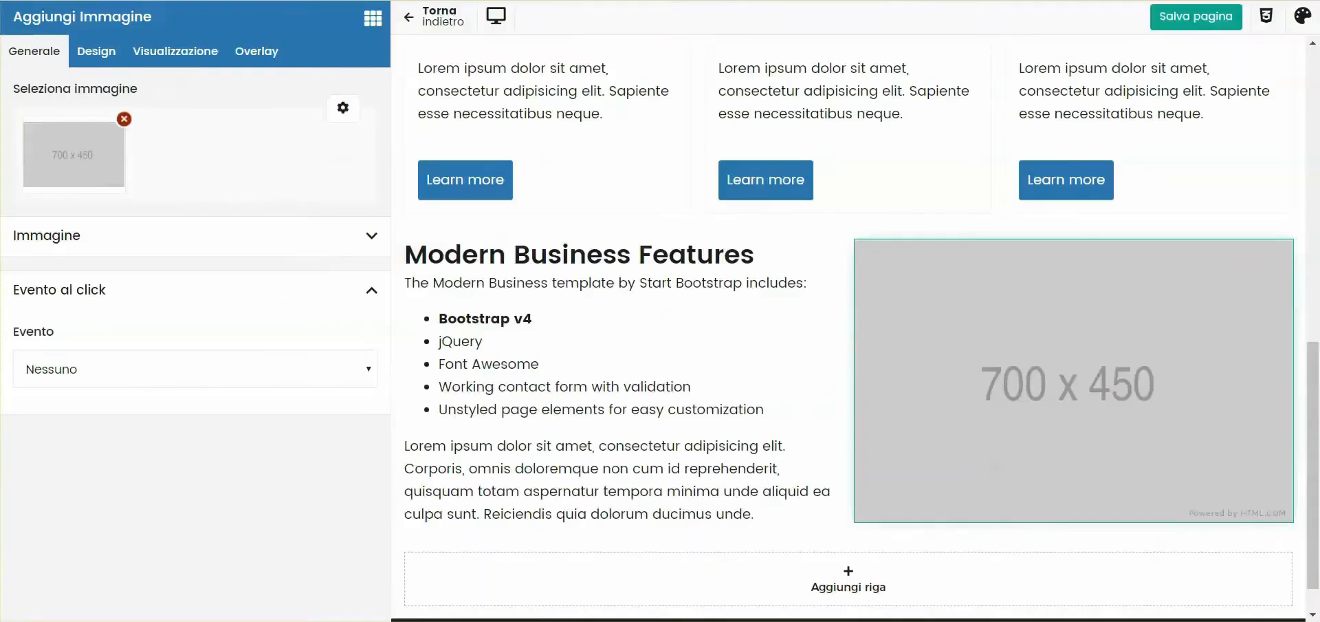
scroll(642, 316, down, 1)
click(853, 524)
scroll(871, 504, down, 2)
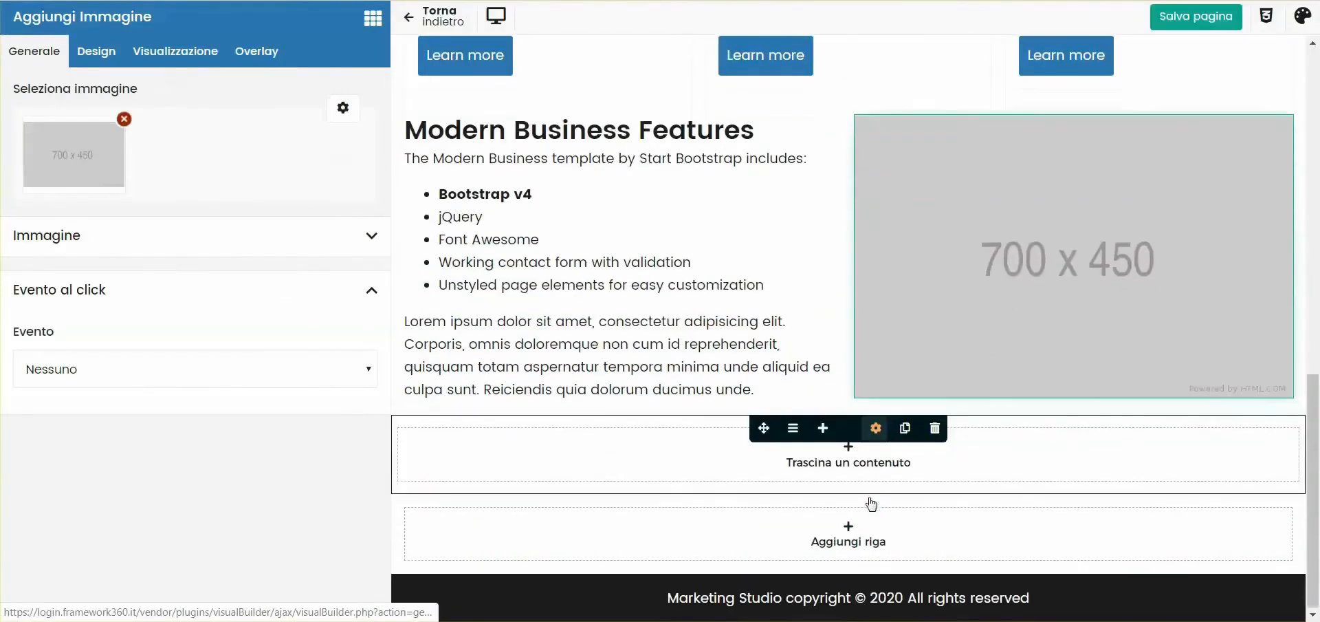
click(848, 454)
double_click(151, 127)
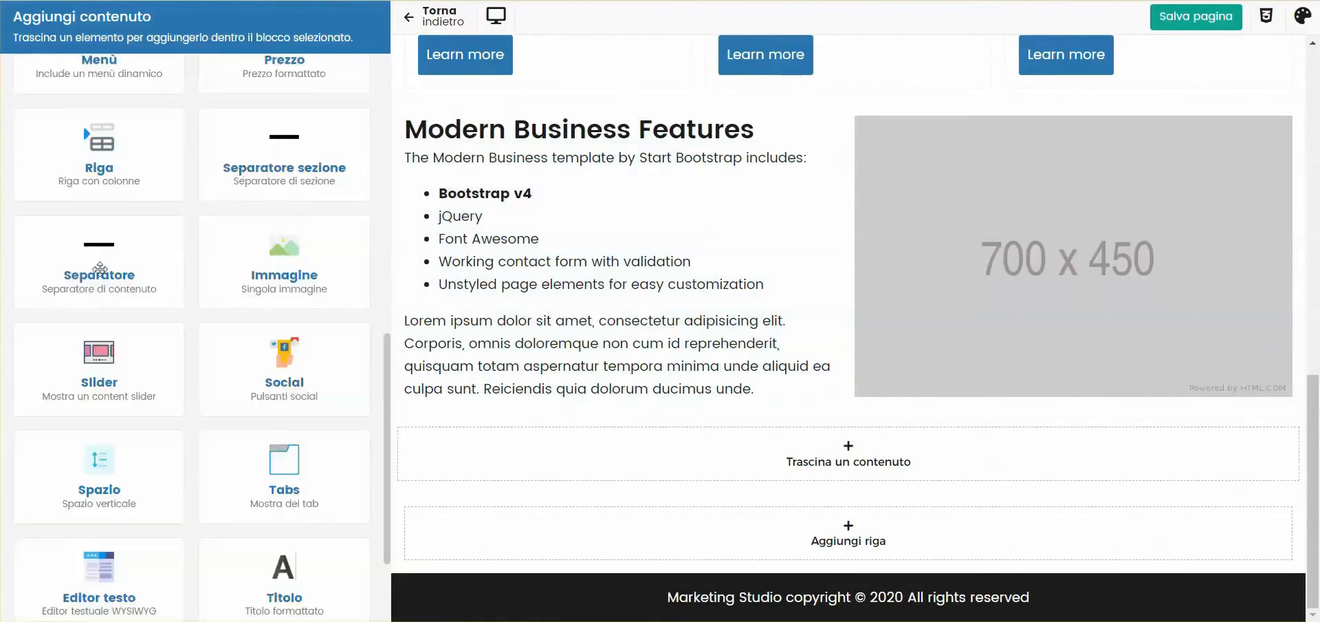
drag(99, 268, 754, 456)
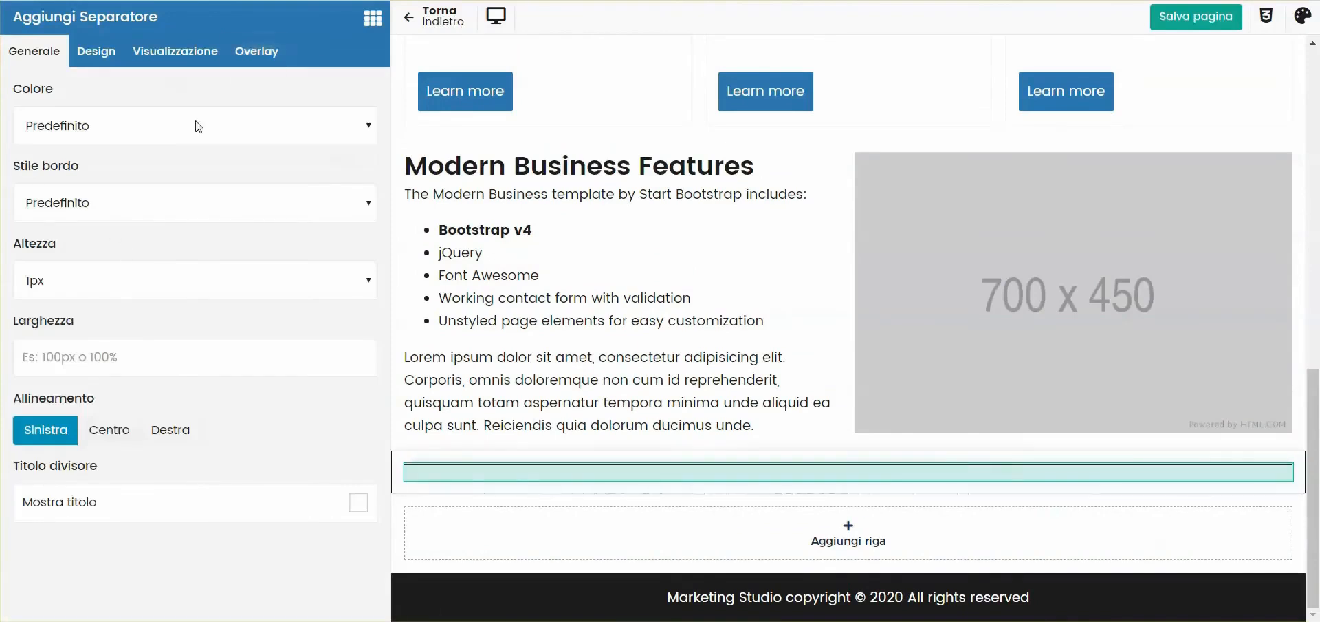
click(194, 130)
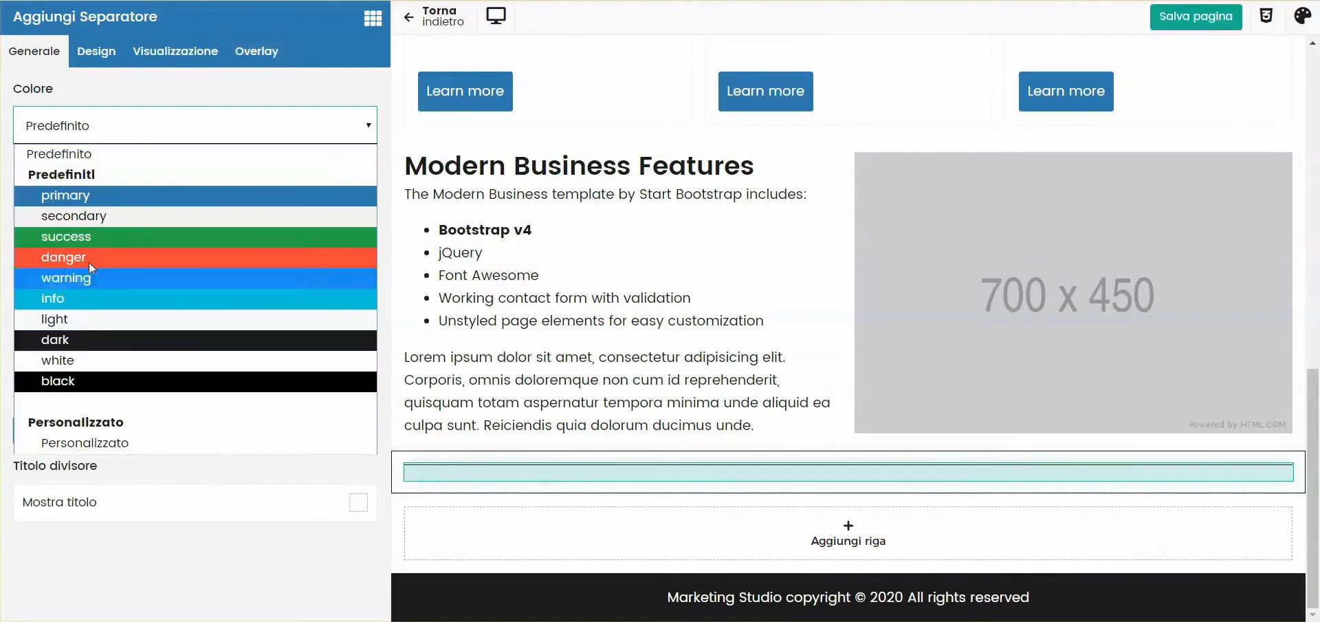
click(85, 216)
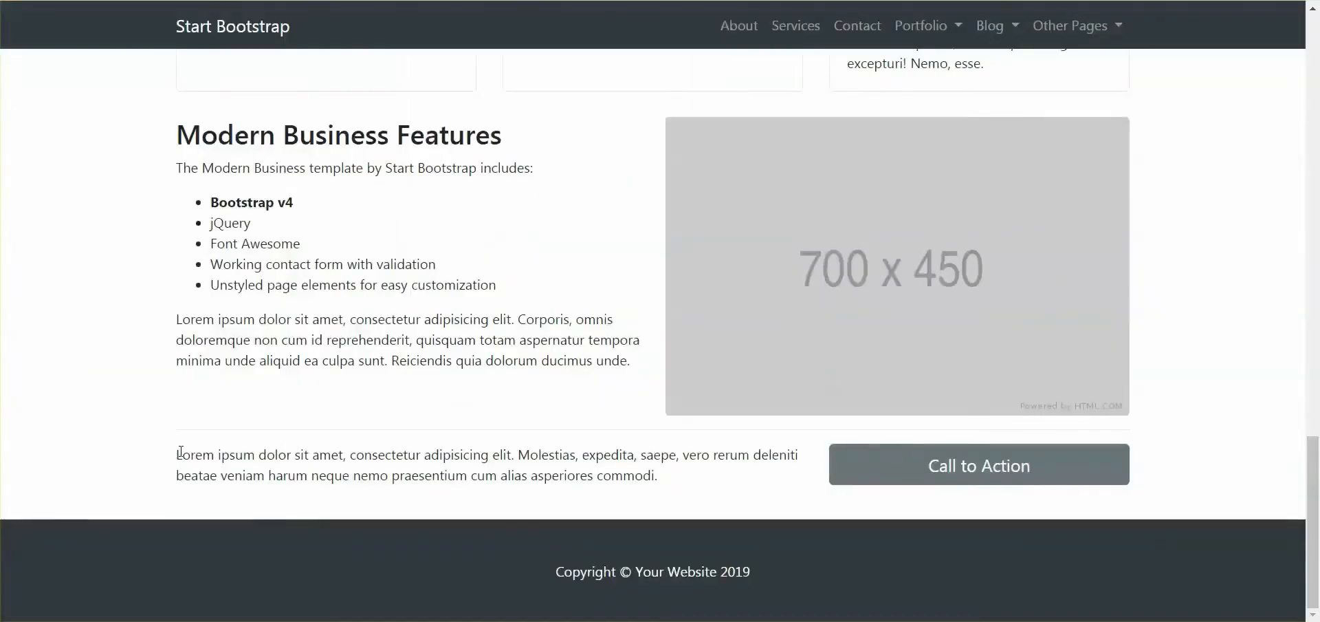
- Add a wide and a narrow column below the separator and put the template's closing paragraph in a text block in the wide one
drag(177, 454, 728, 495)
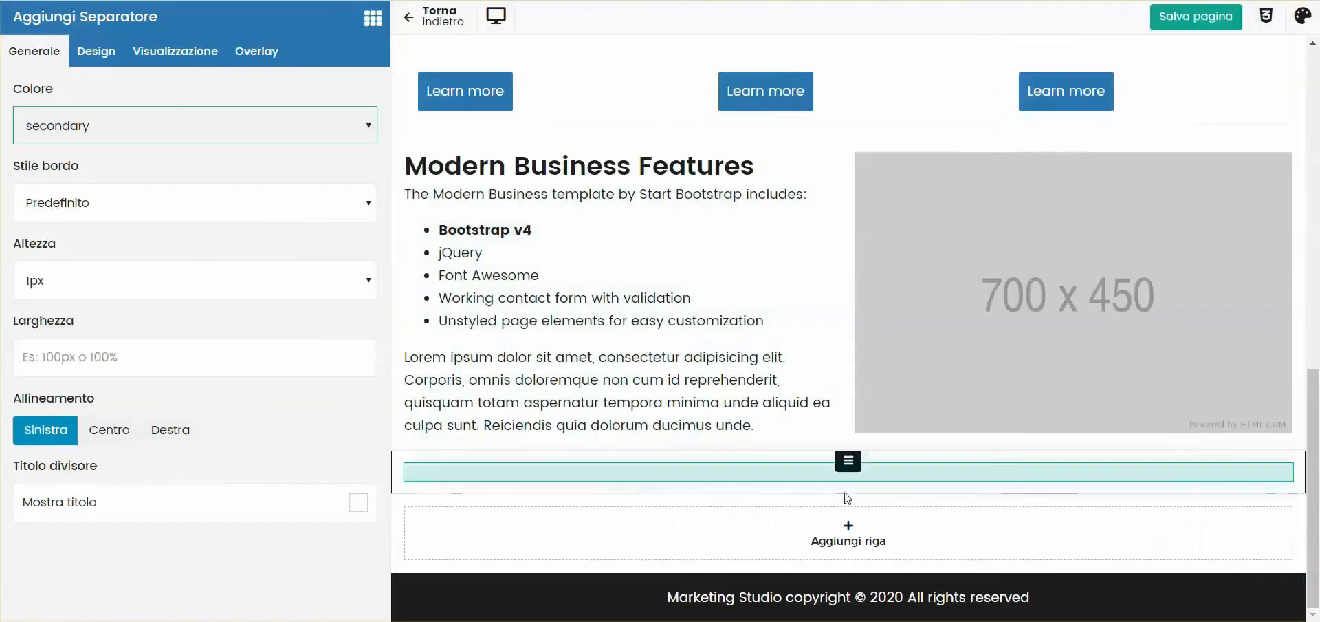
click(846, 457)
click(232, 111)
text(test)
drag(92, 190, 554, 444)
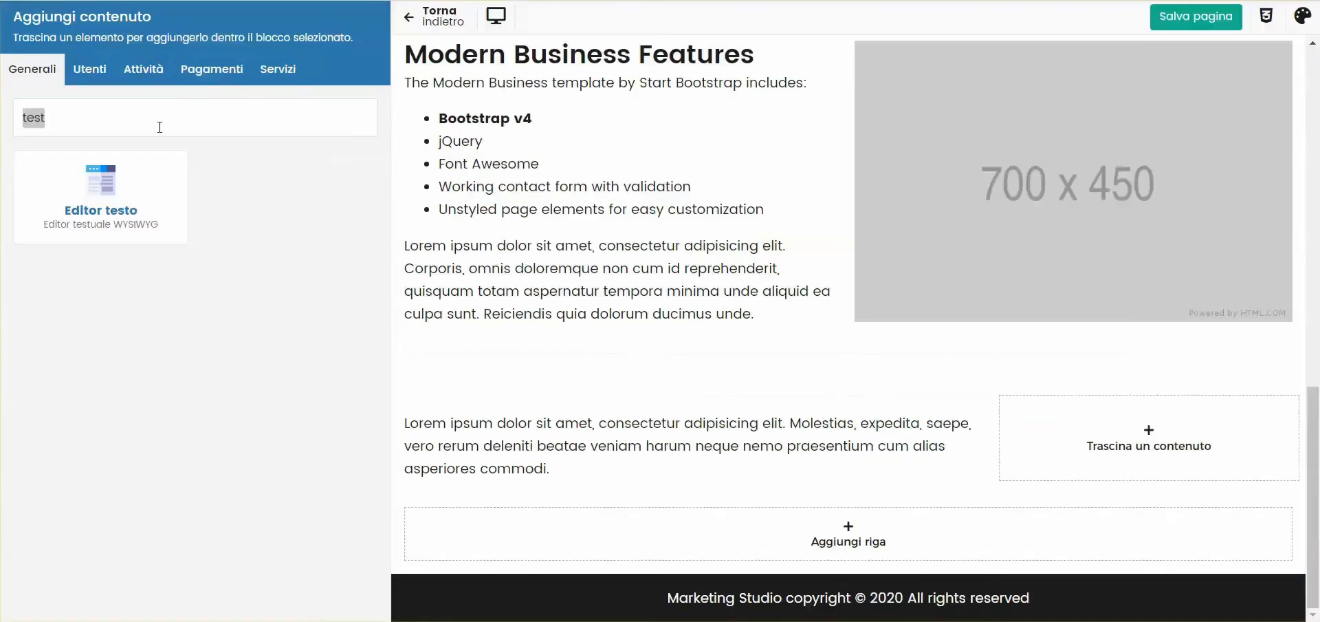
- Add a button labelled "Call to action" with 100% width in the narrow column beside the closing paragraph
key(BackSpace)
drag(112, 206, 1140, 432)
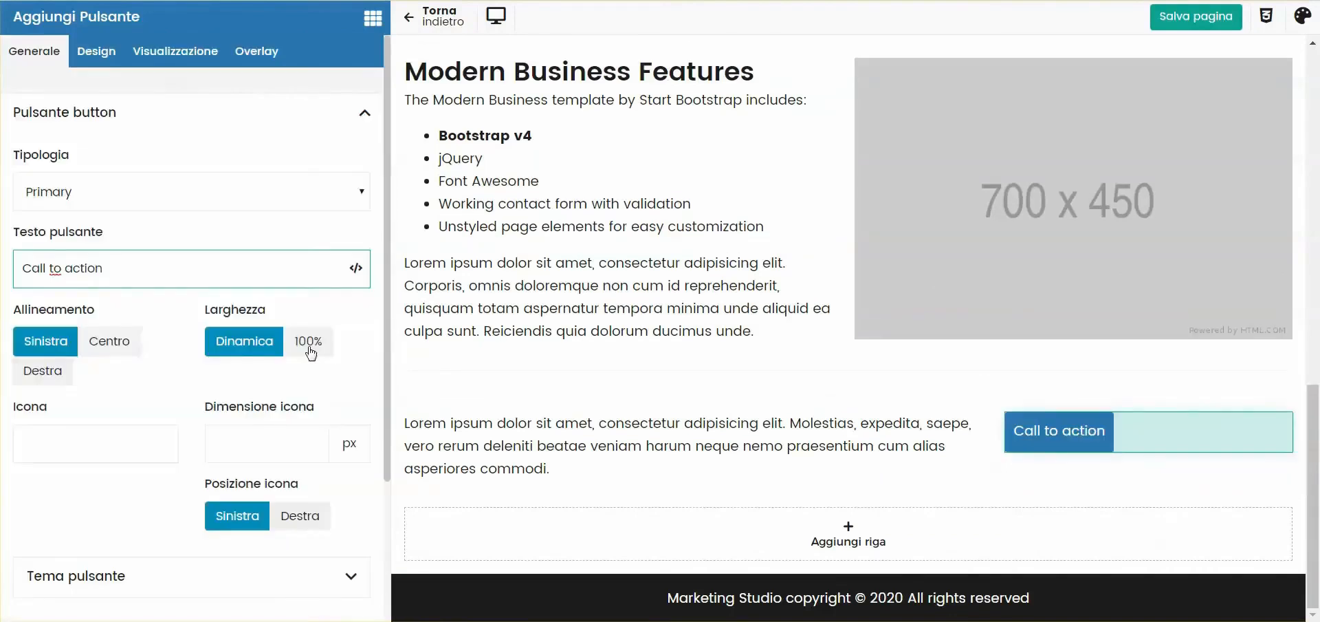
click(309, 348)
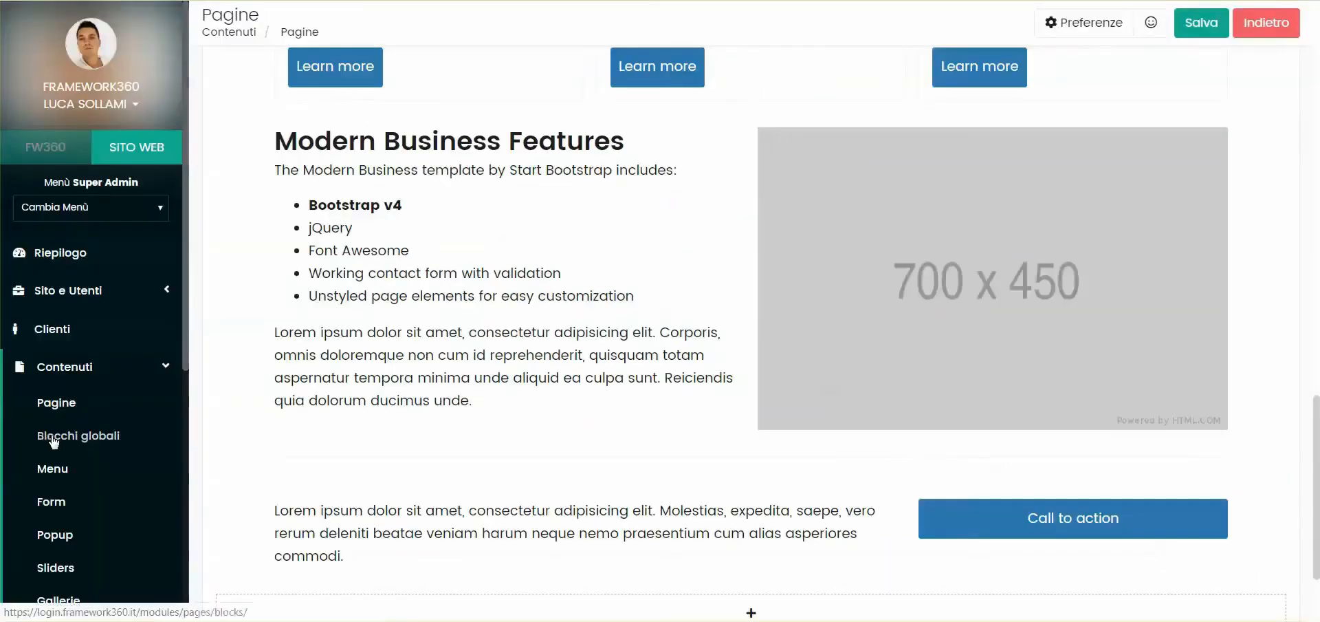
- Create a new global block titled "Footer"
right_click(46, 435)
click(84, 443)
click(1273, 88)
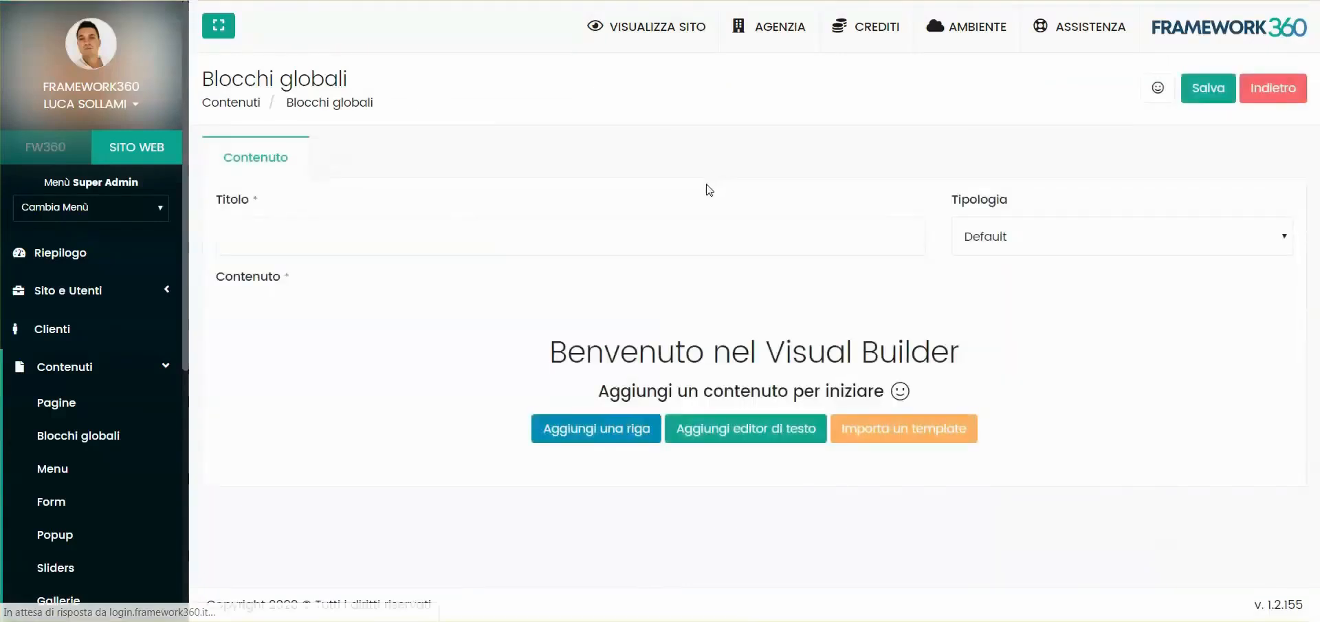
click(271, 232)
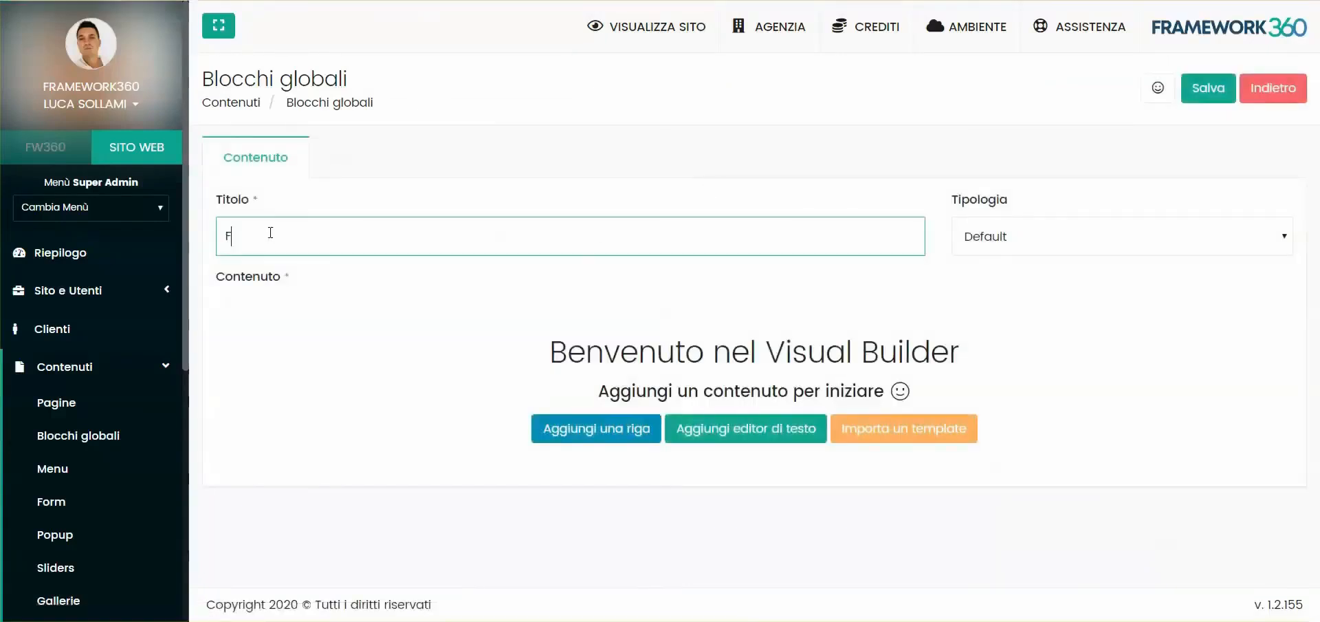
- Add a row to the footer block and set its background to the custom colour #212529
click(584, 430)
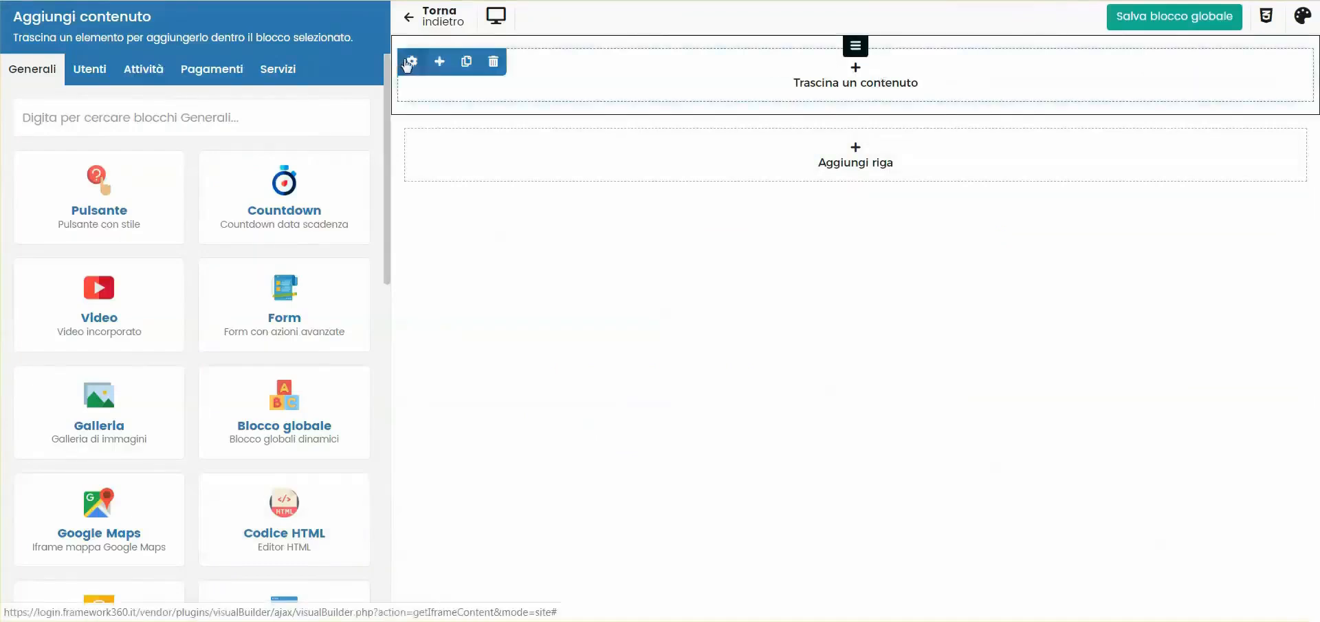
click(883, 48)
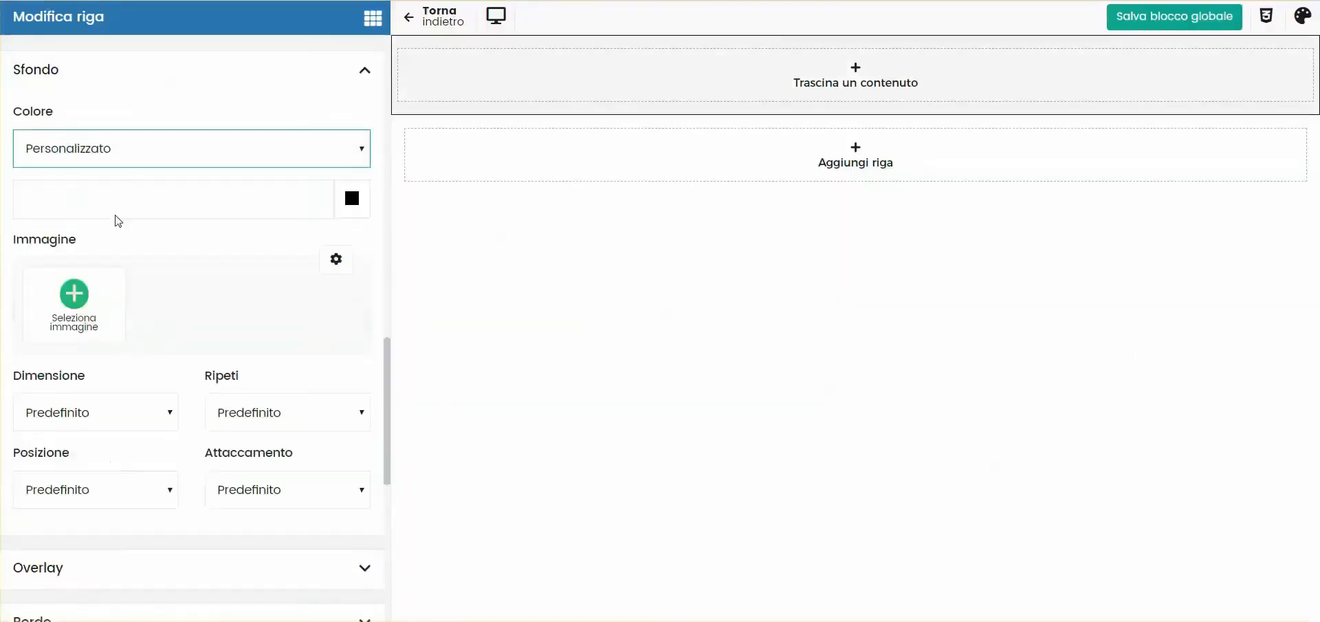
click(114, 205)
text(21)
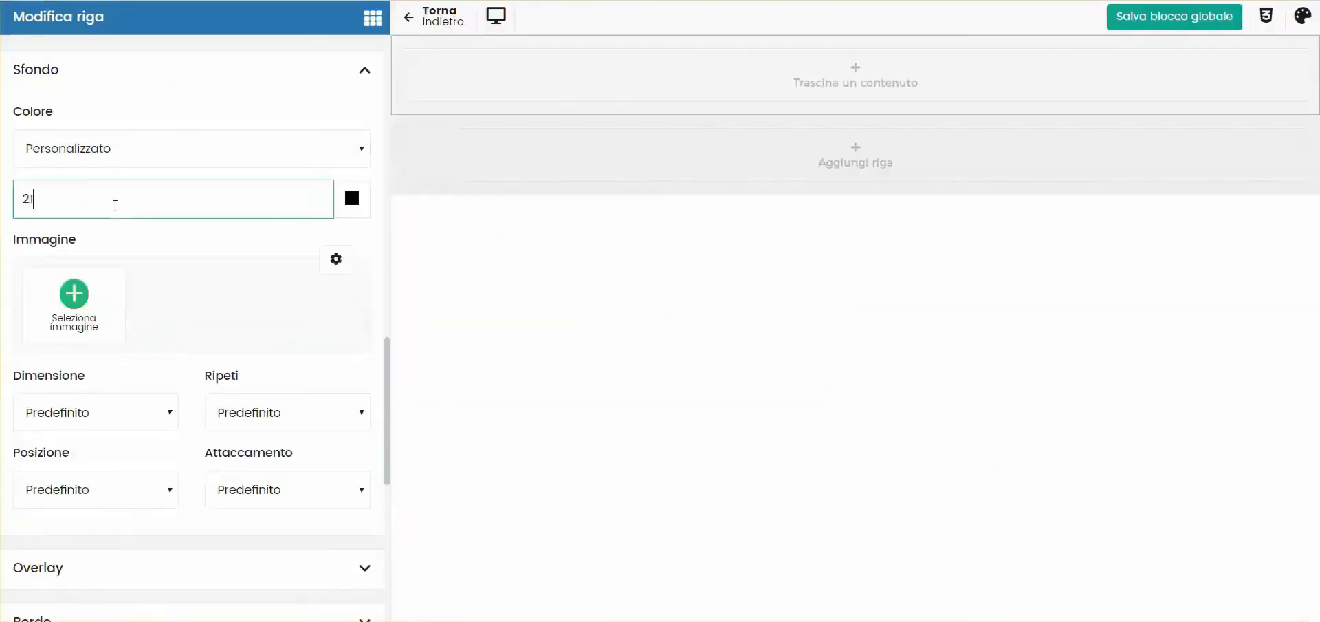
text(2529)
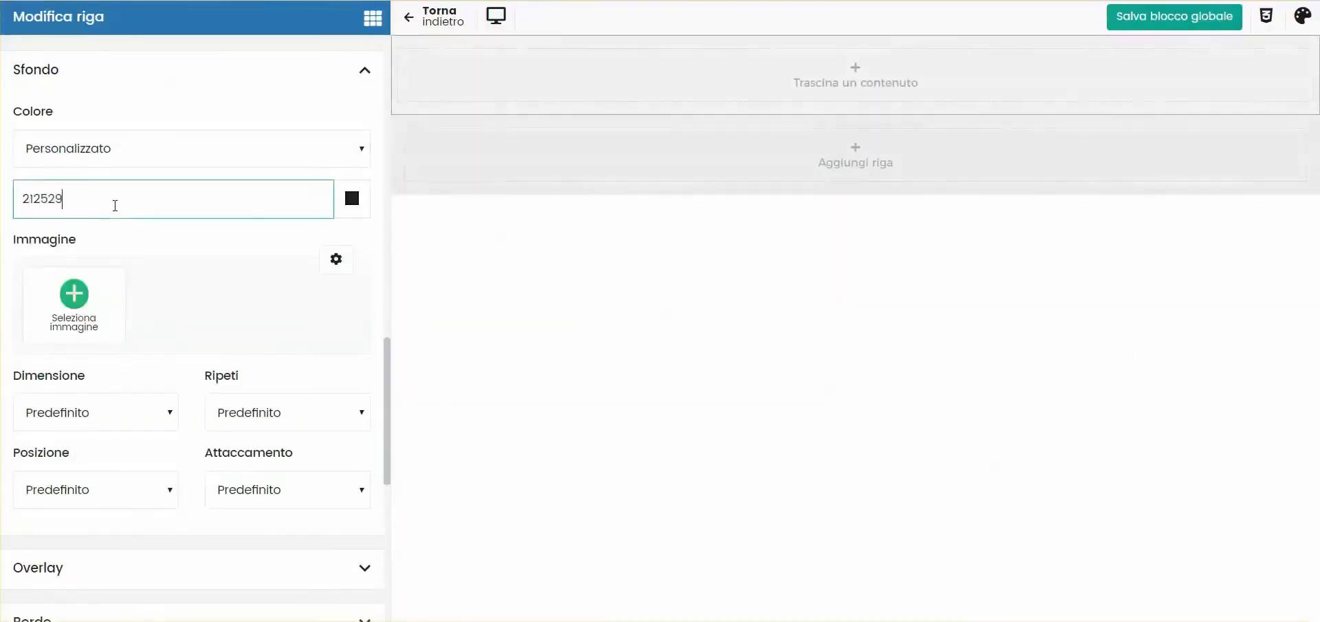
click(149, 227)
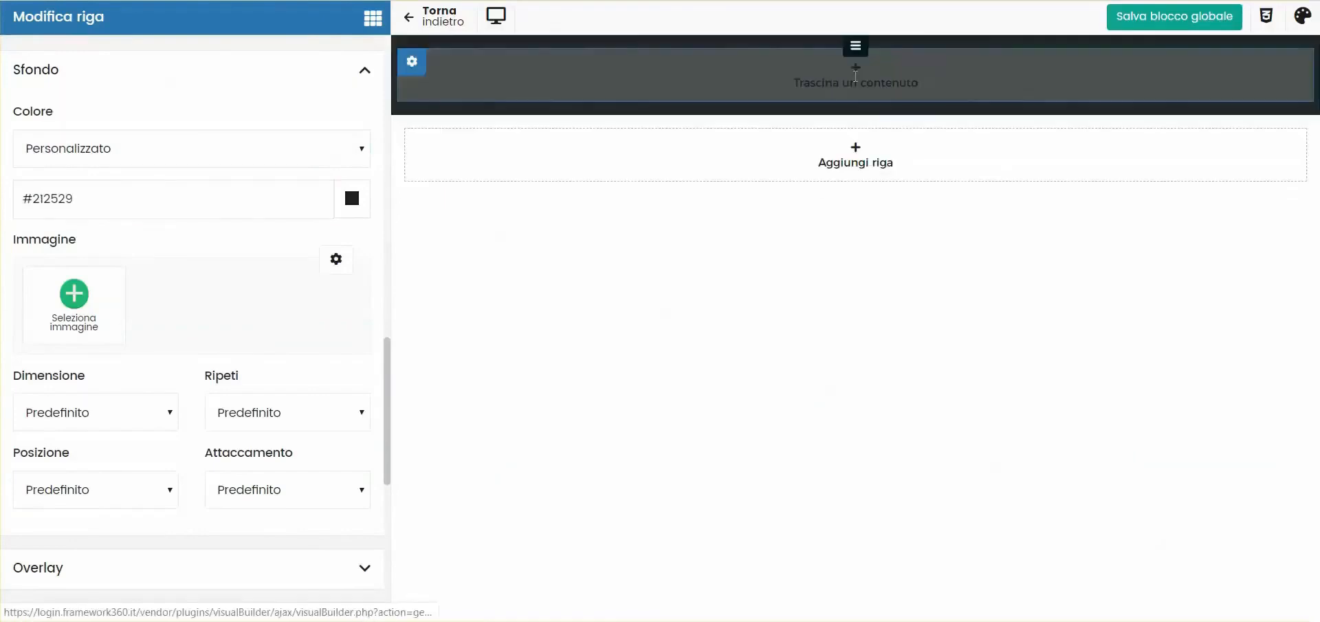
- Add a text editor block to the dark footer row with the text "Copyright © Your Website 2019"
click(856, 76)
text(test)
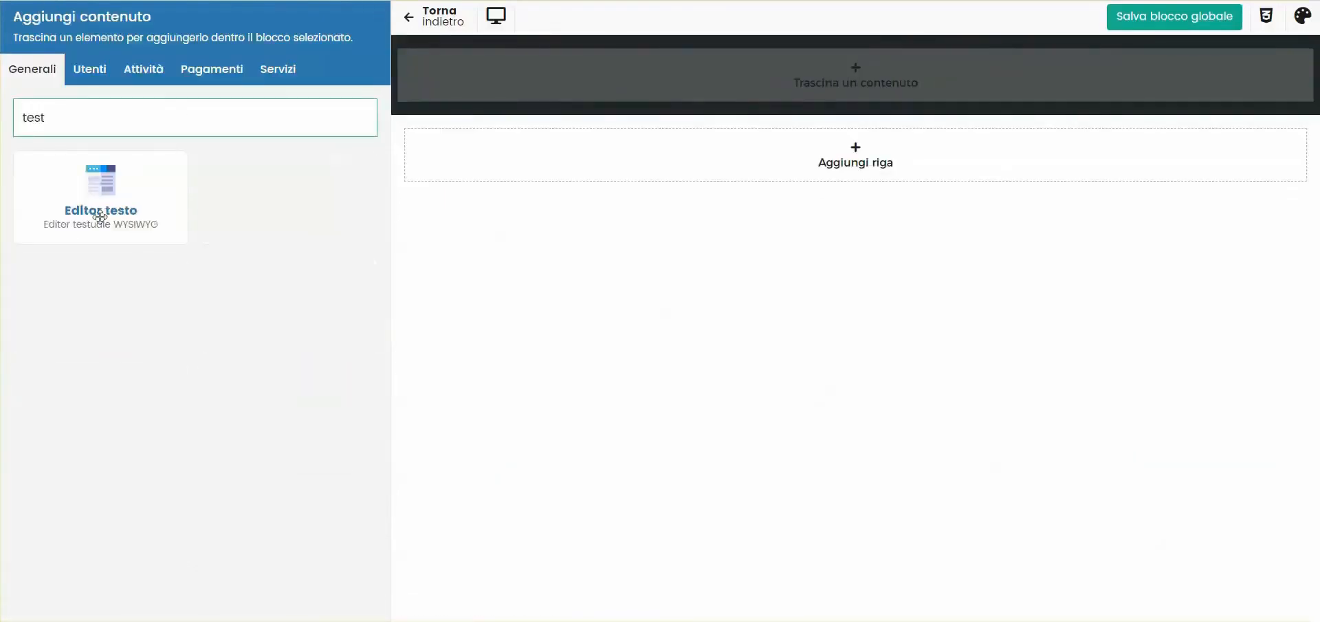
drag(101, 216, 826, 71)
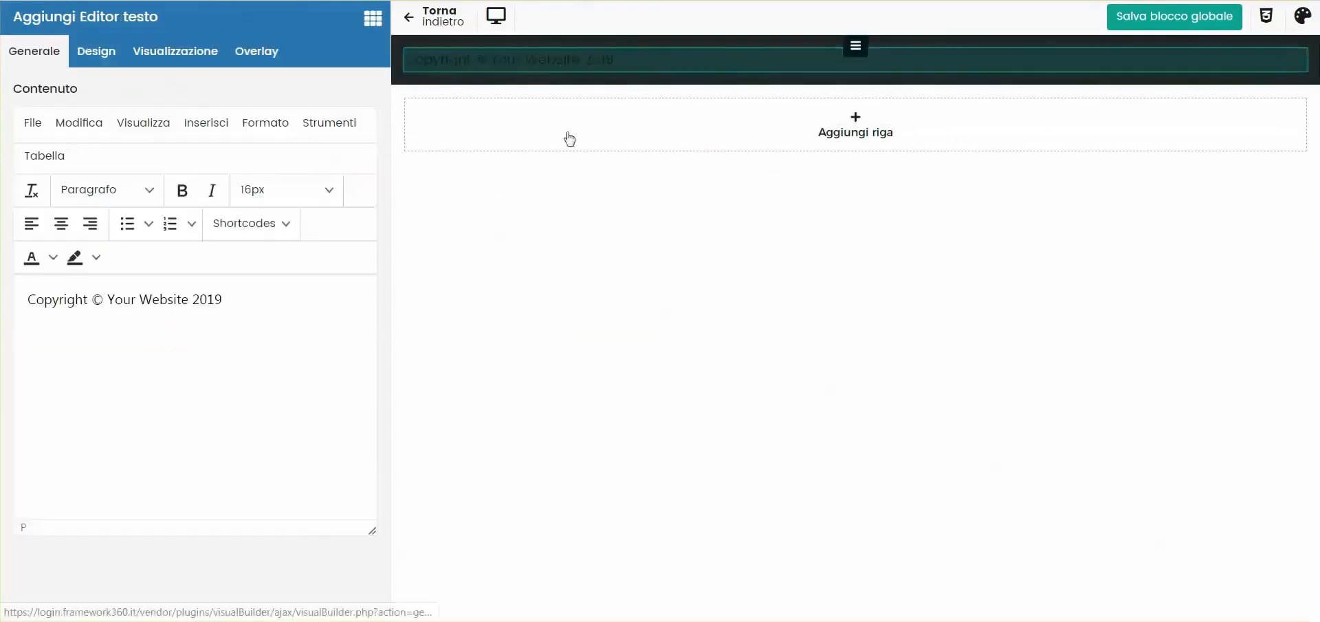
- Centre the copyright text horizontally and set its text colour to white
click(96, 51)
scroll(318, 242, down, 9)
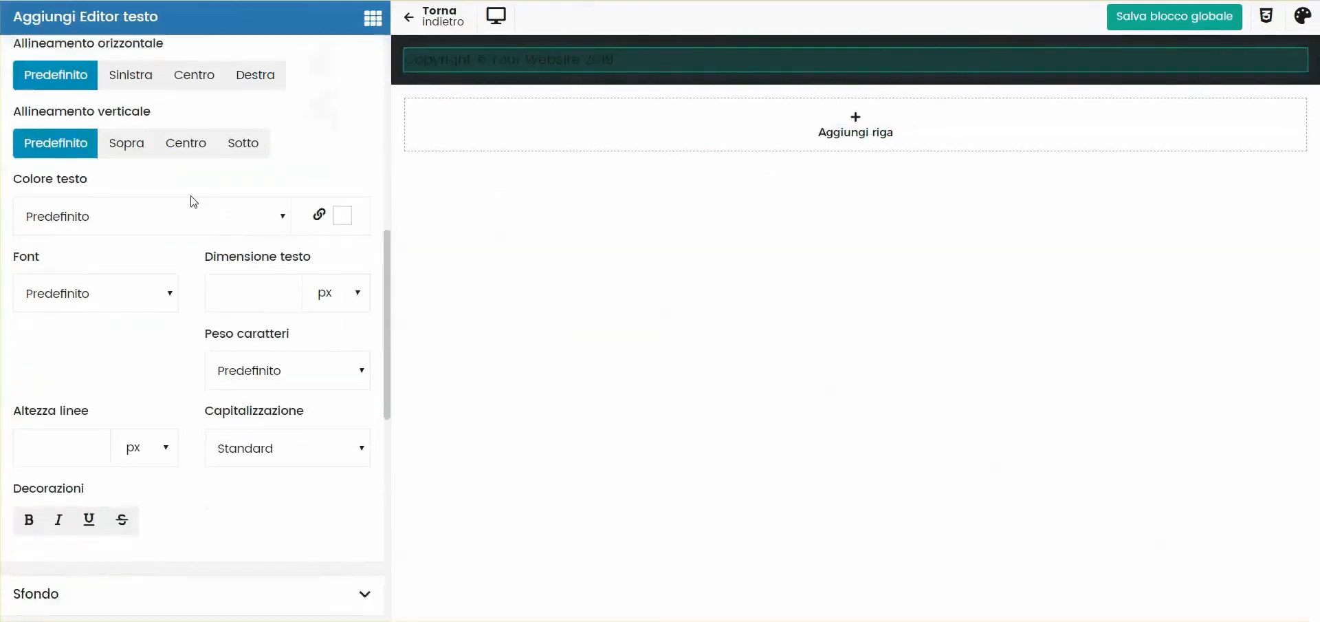
scroll(189, 200, up, 1)
click(194, 160)
click(120, 302)
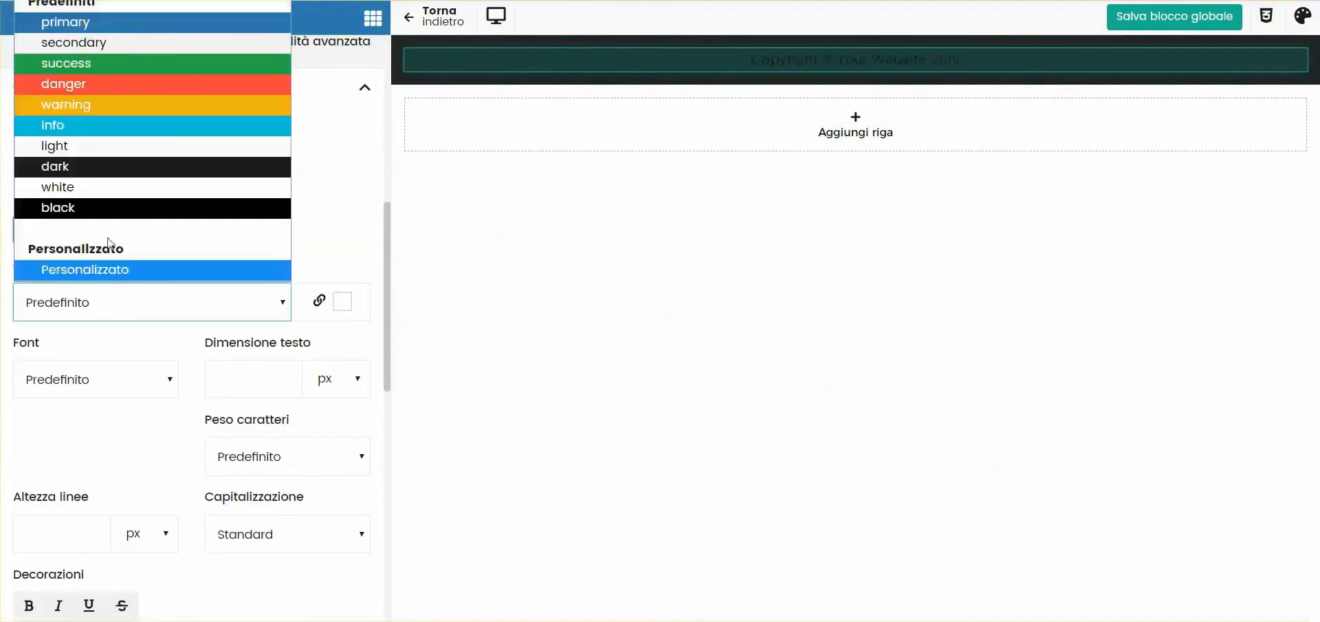
click(100, 186)
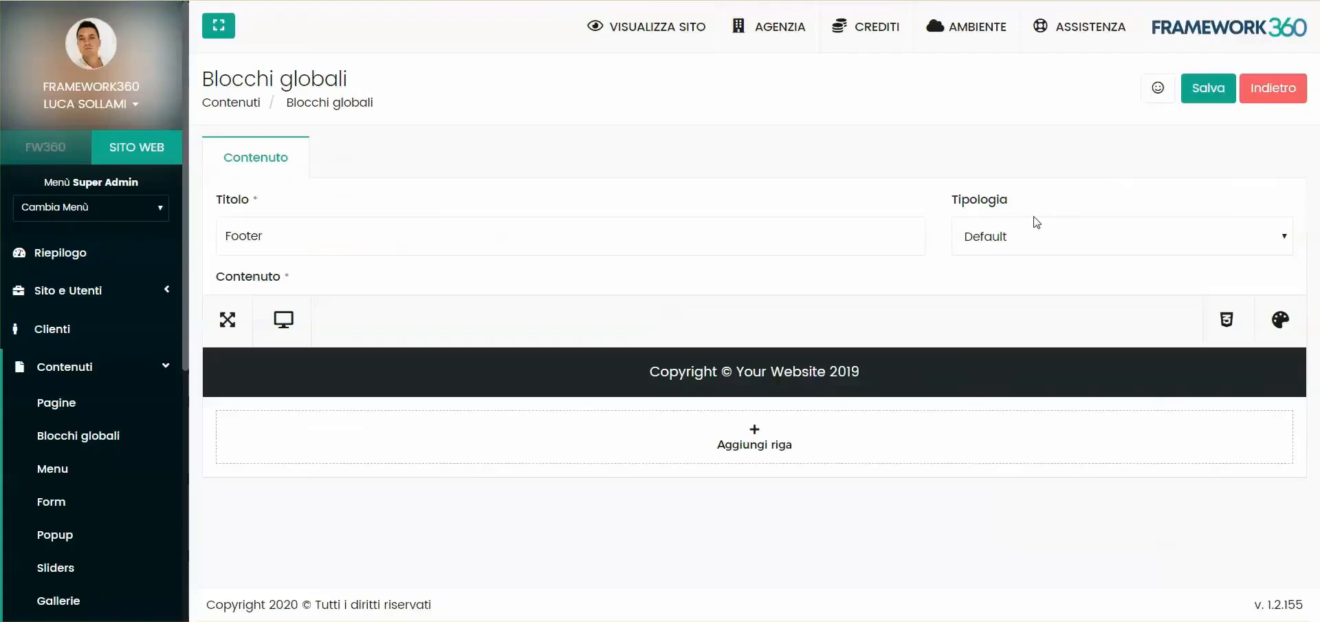
- Set the type of the global block to Footer
click(1028, 227)
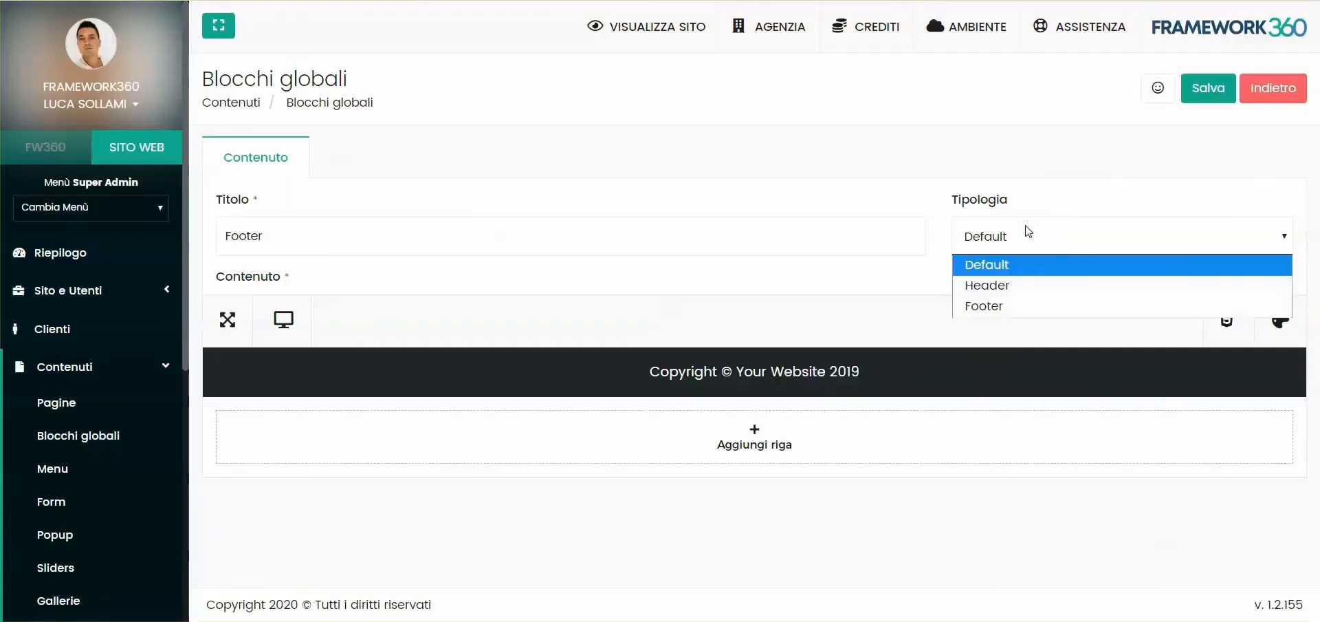
click(982, 305)
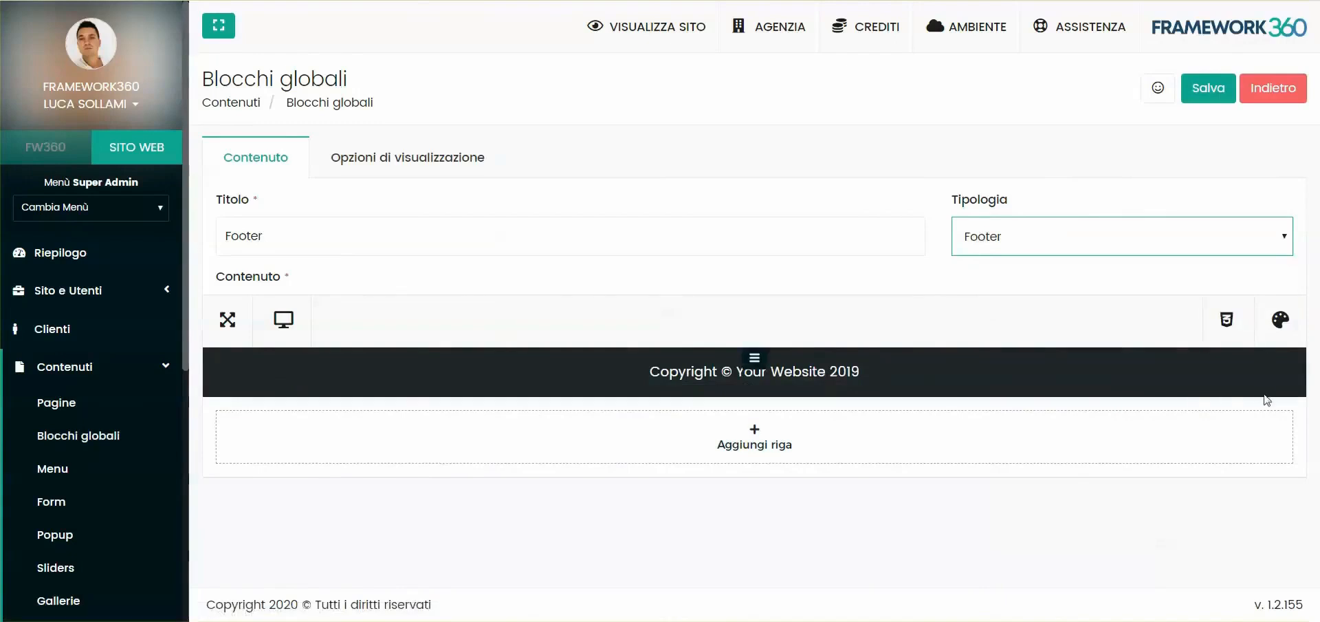
- Change the type of the global block named Footer to Header
click(1008, 241)
click(994, 285)
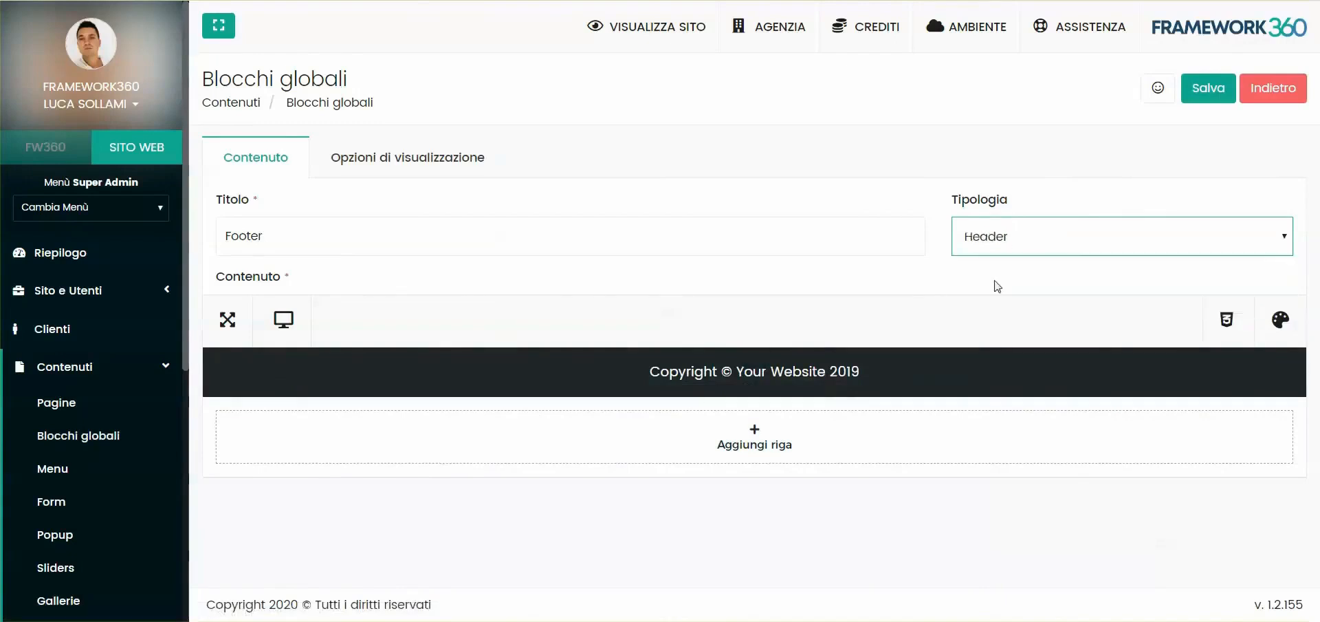
click(959, 268)
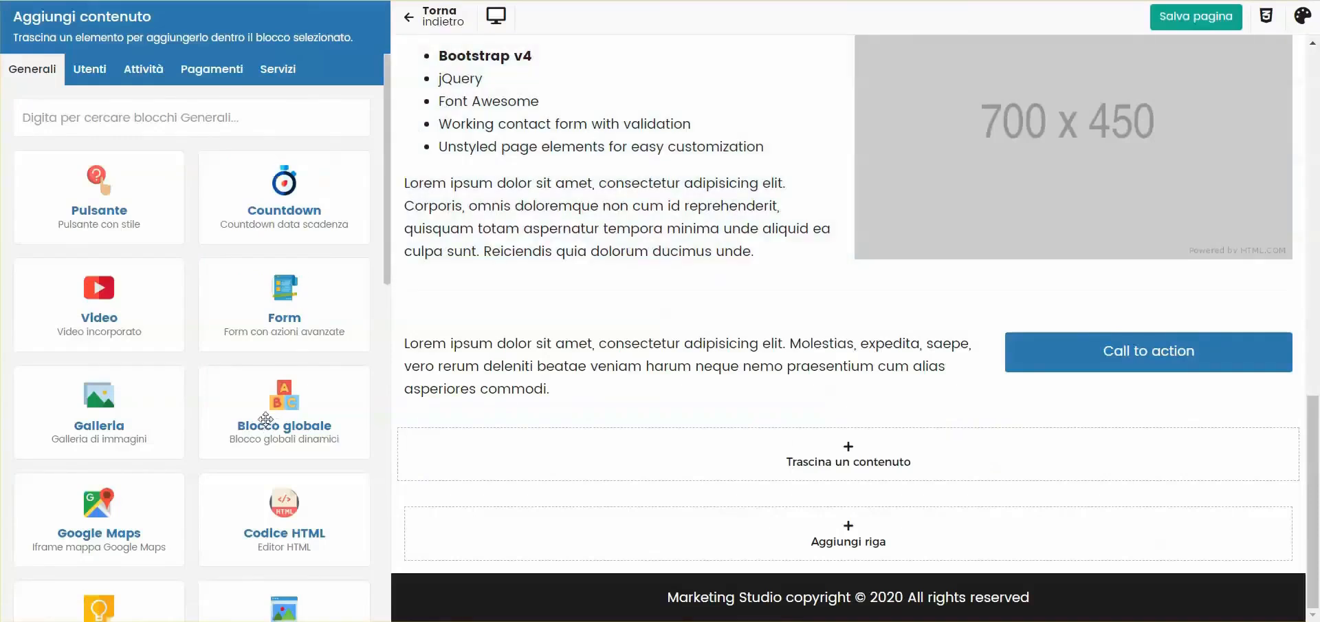
- Add a global block element to the empty row below the call to action and select the Copyrights block for it
drag(294, 405, 629, 450)
click(158, 134)
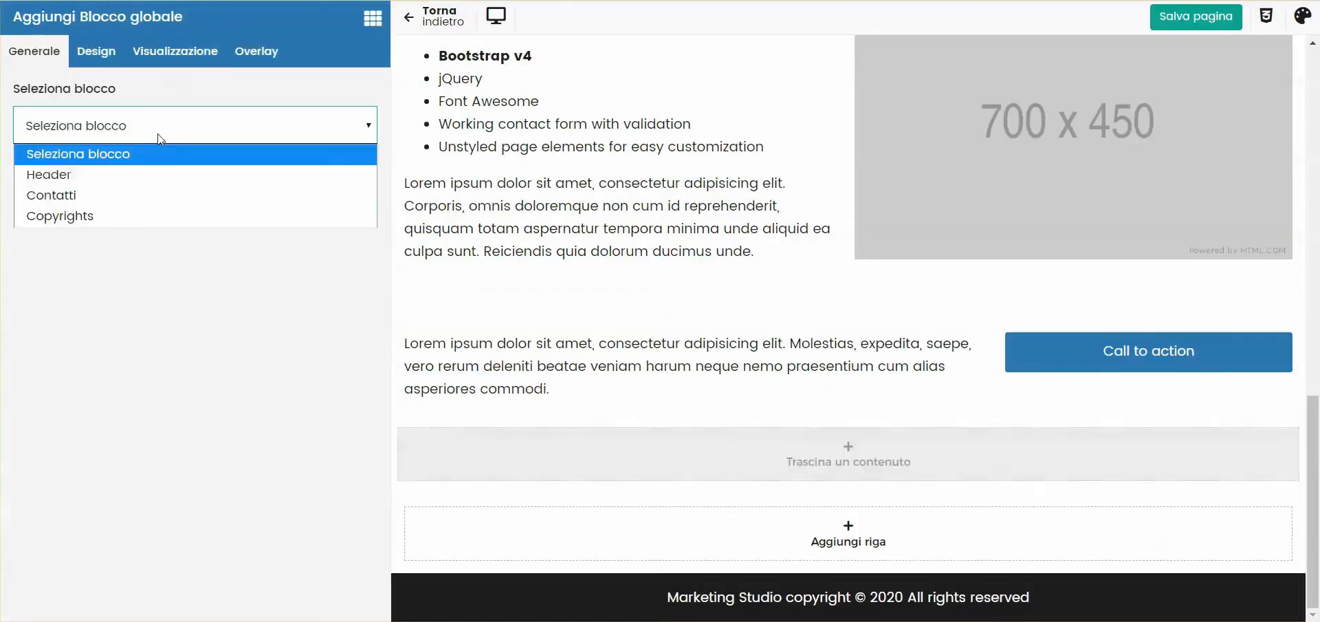
click(91, 215)
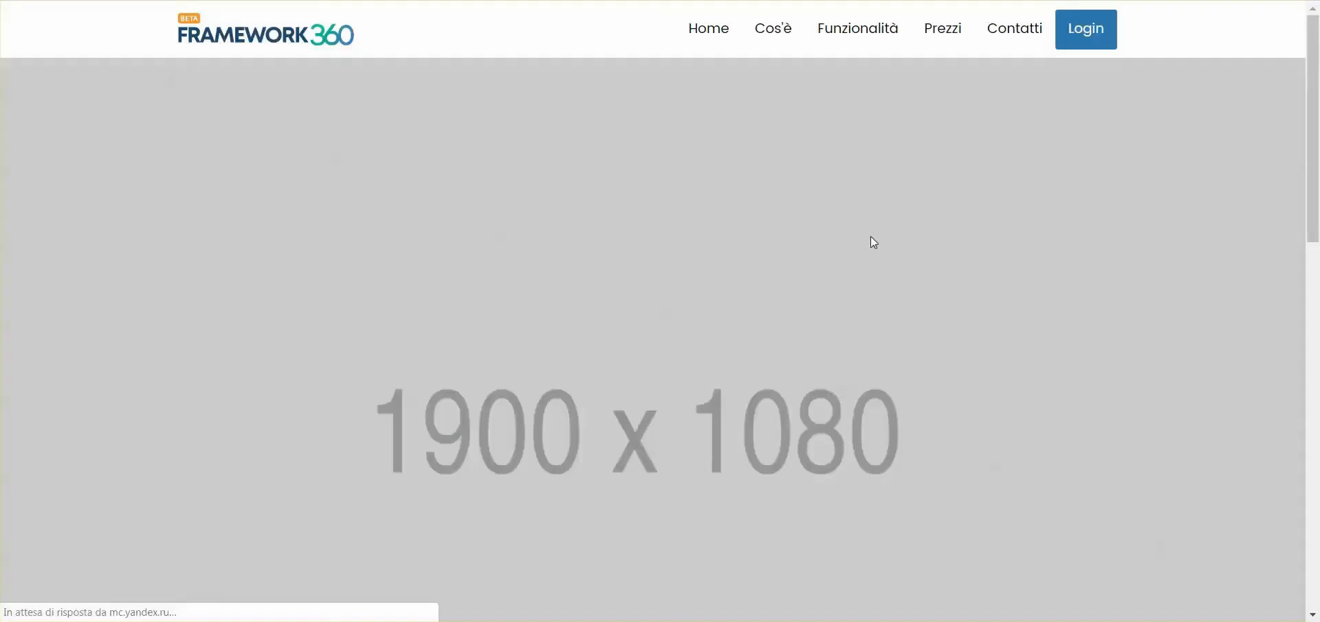
- Examine the published Modern Business page from the large header image down through the card sections
scroll(872, 242, down, 6)
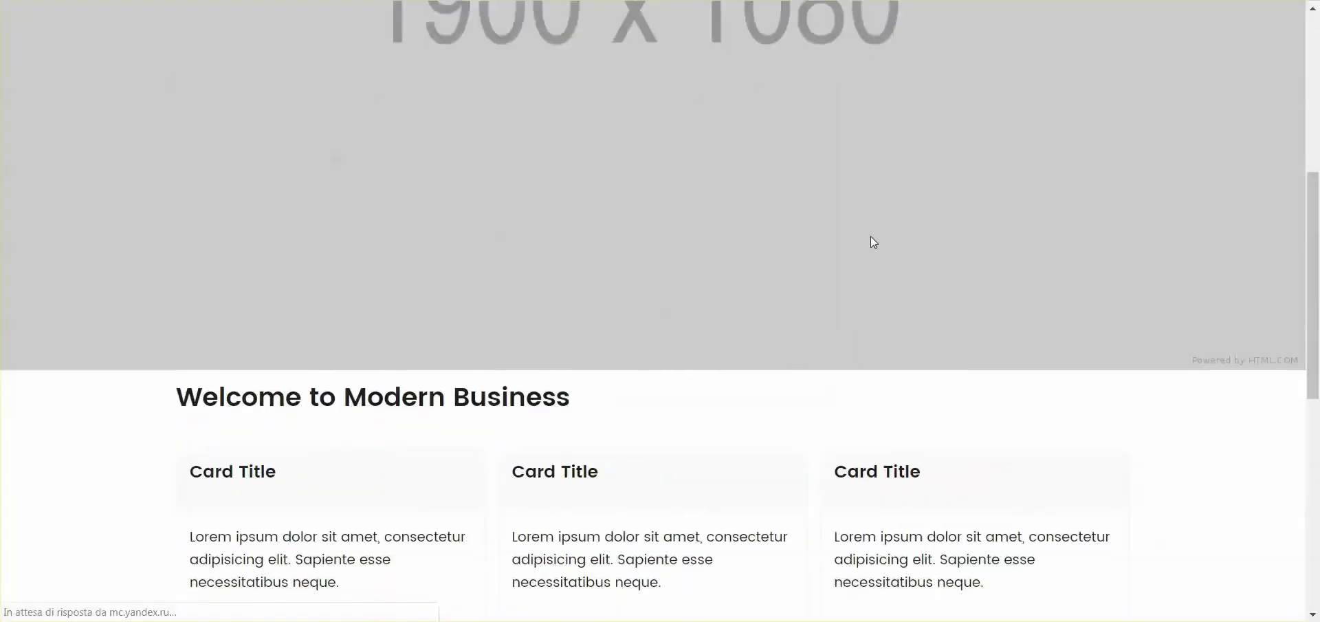
scroll(871, 237, down, 8)
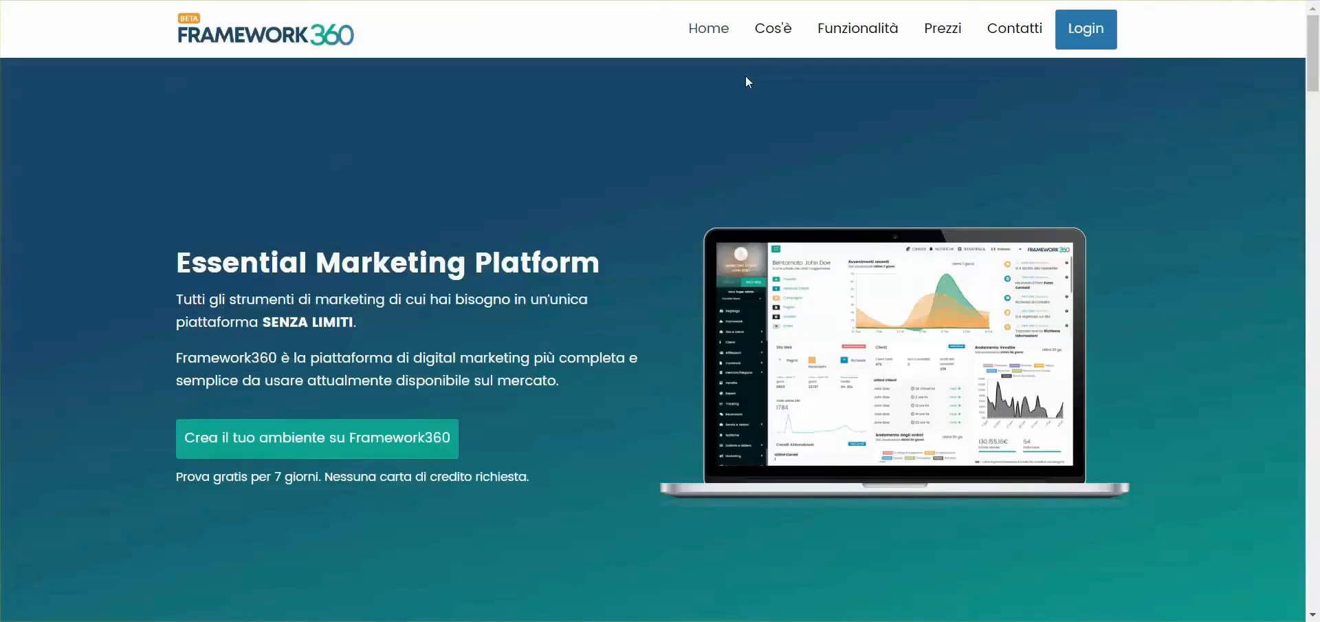